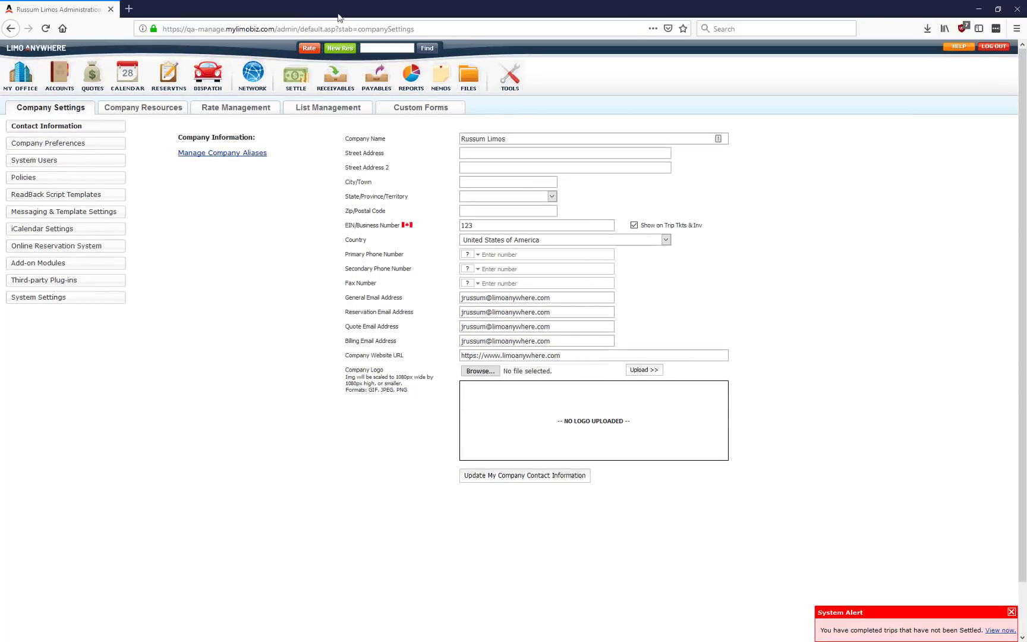
Step: Start a new reservation and look at its pickup time and flight arrival time fields
click(342, 49)
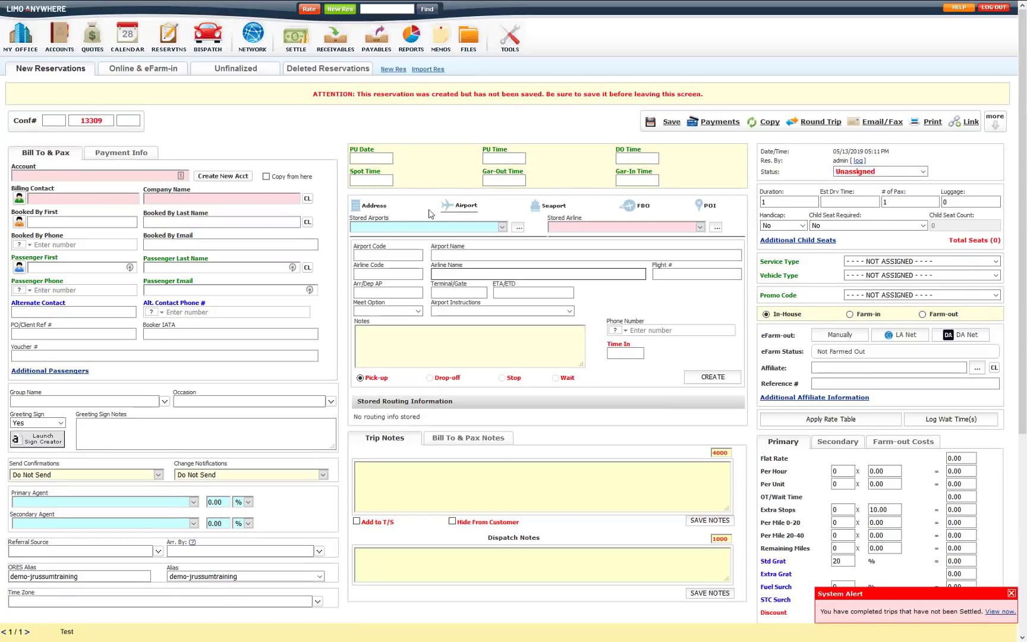
click(490, 161)
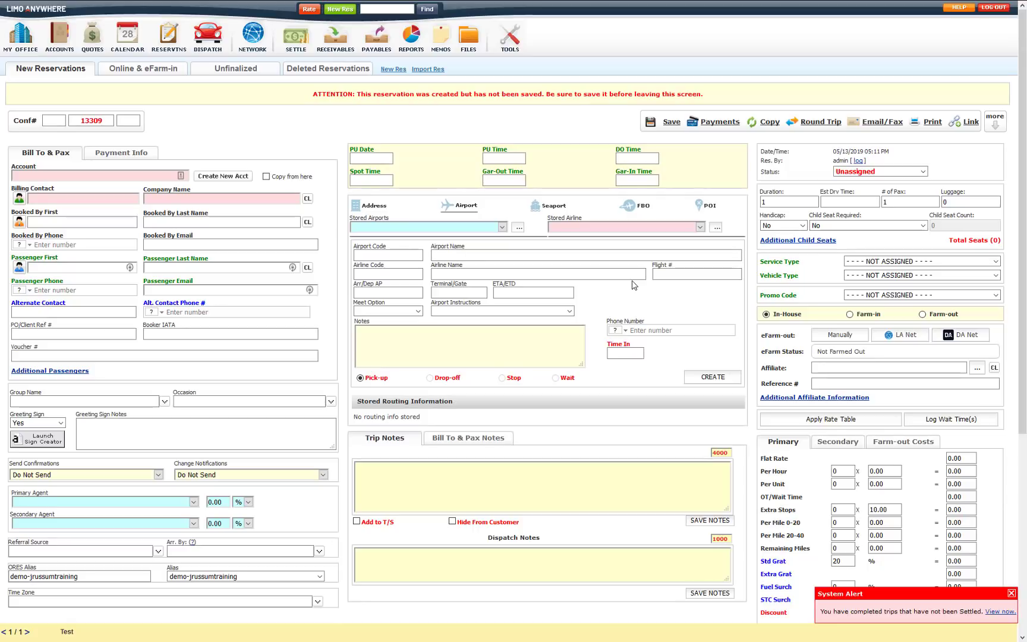
click(540, 291)
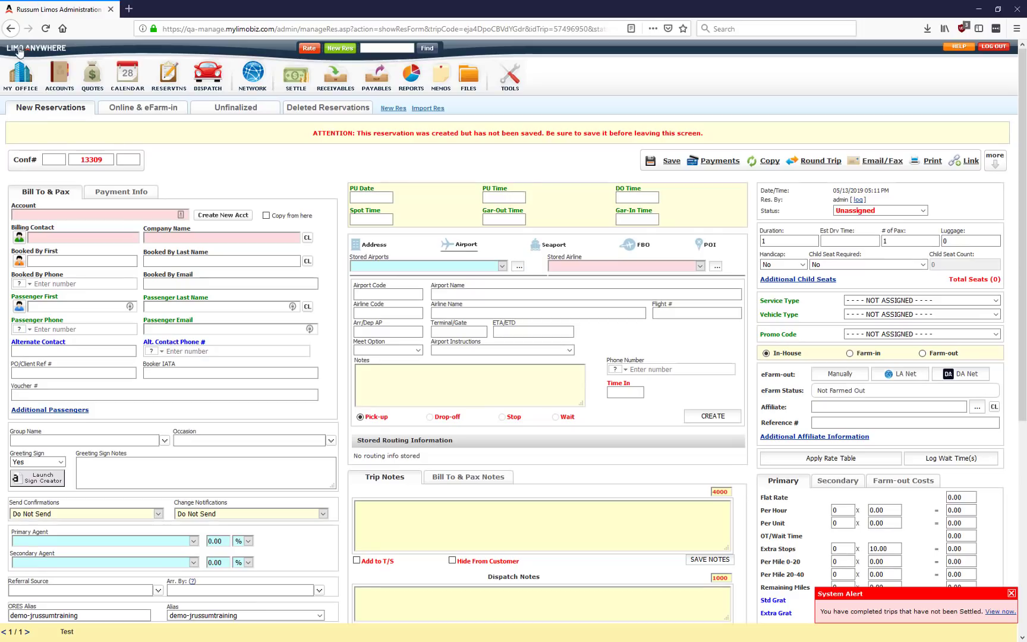
Step: In Company Preferences, set 'Update Pick Up time based on the Arrival flight's ETA' to Yes and save
click(18, 71)
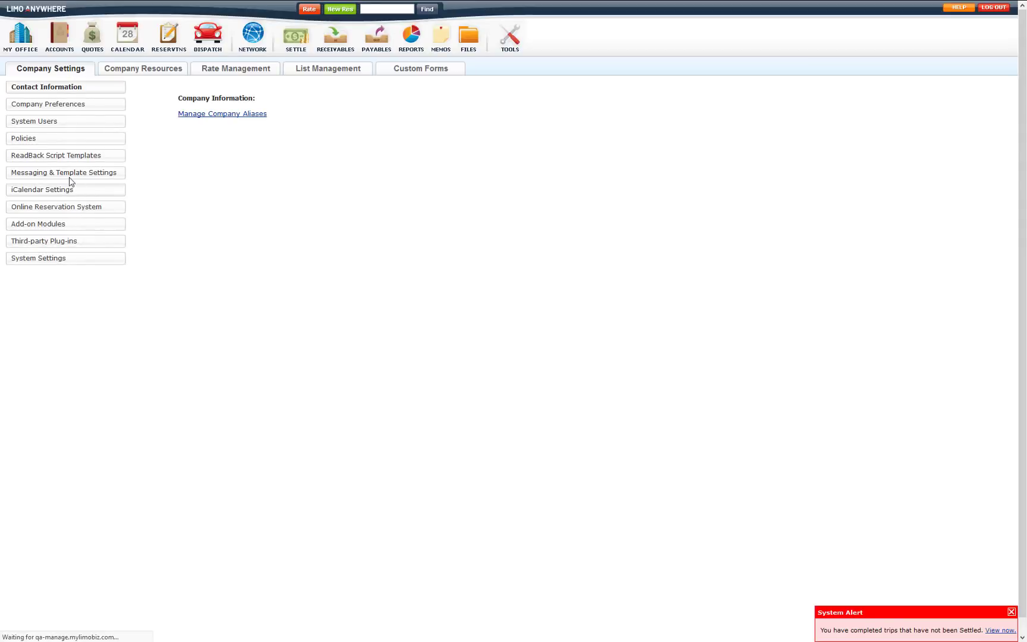
click(57, 106)
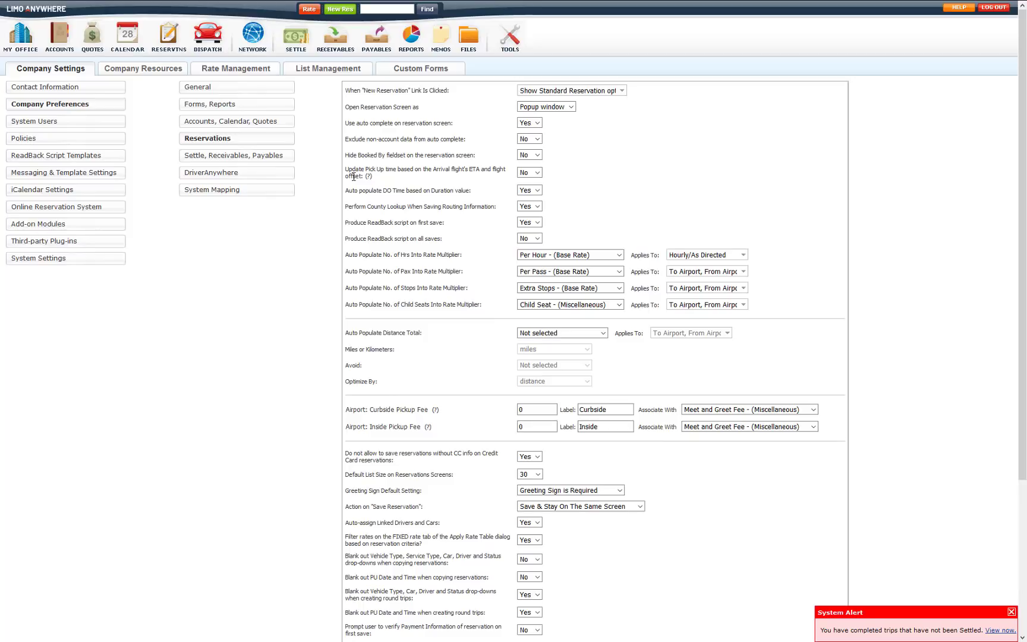
mouse_move(369, 177)
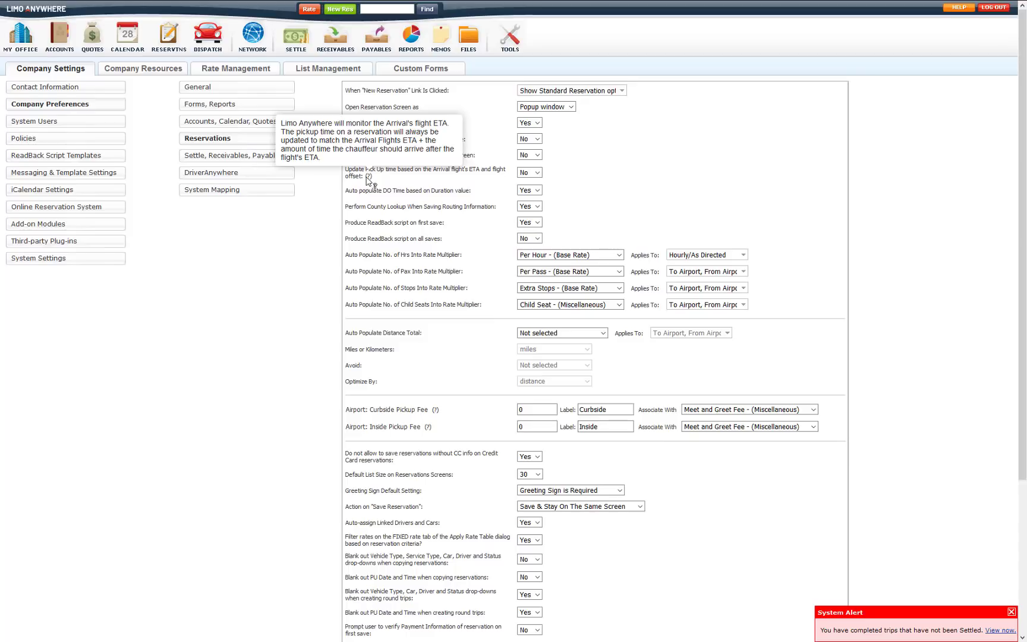
click(528, 172)
click(528, 185)
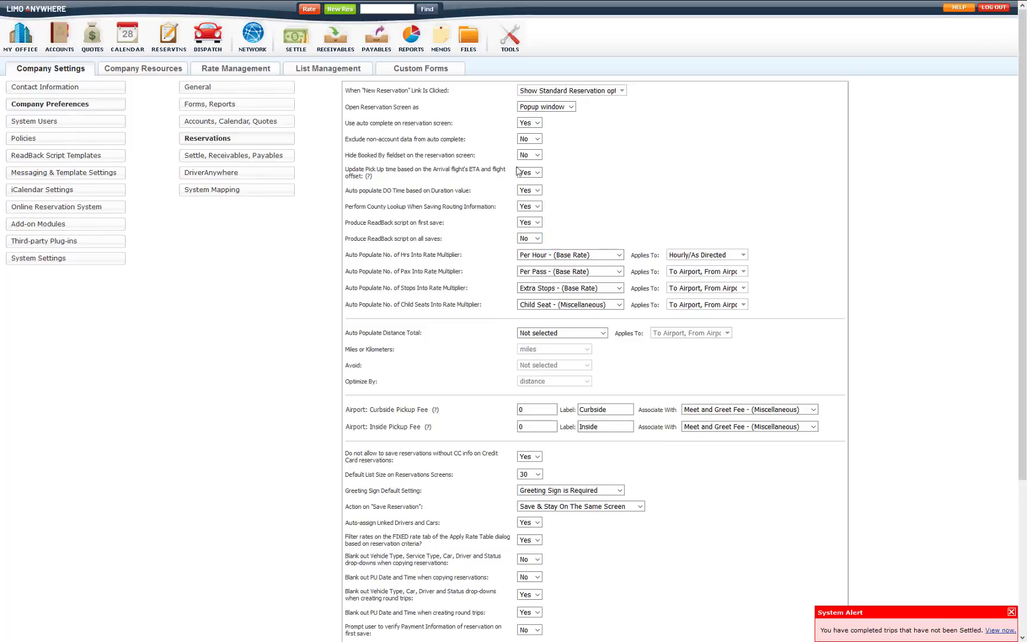
scroll(469, 307, down, 5)
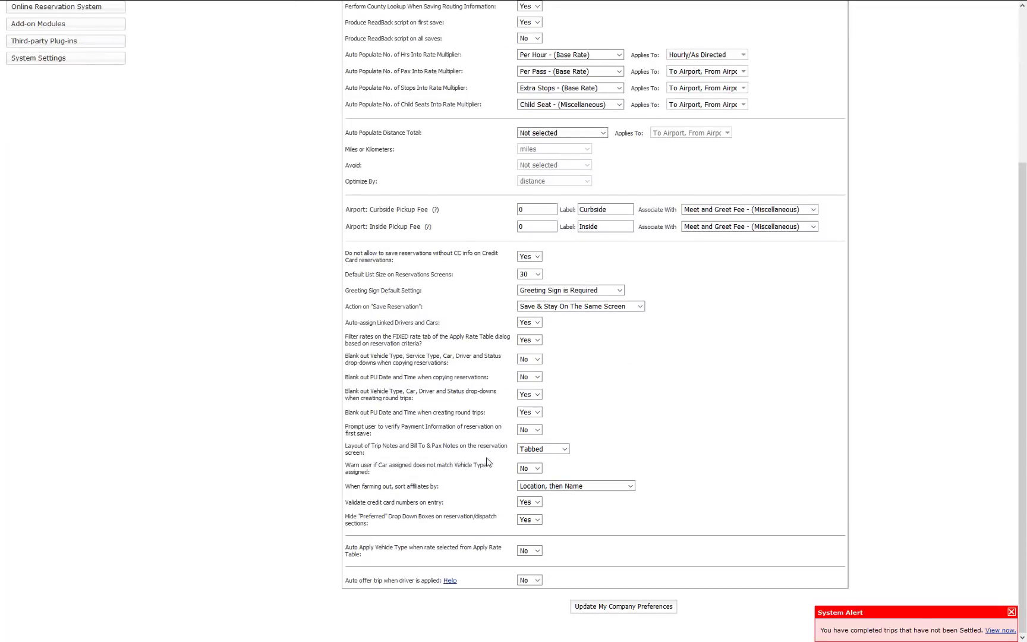
click(581, 606)
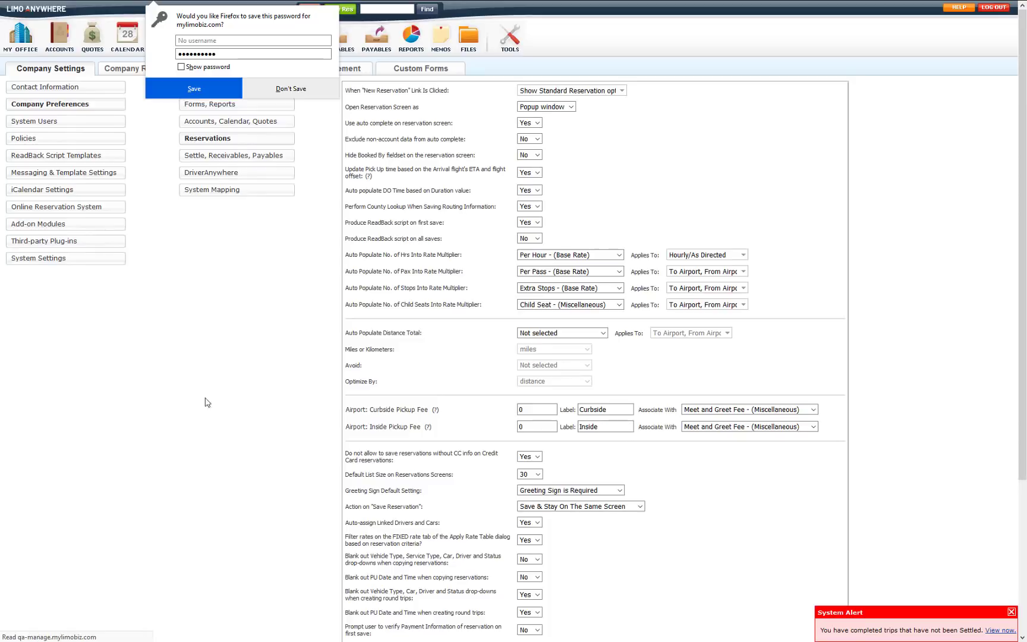
Step: Select the Eagles Incorporated billing account and choose its passenger from the company list
click(176, 364)
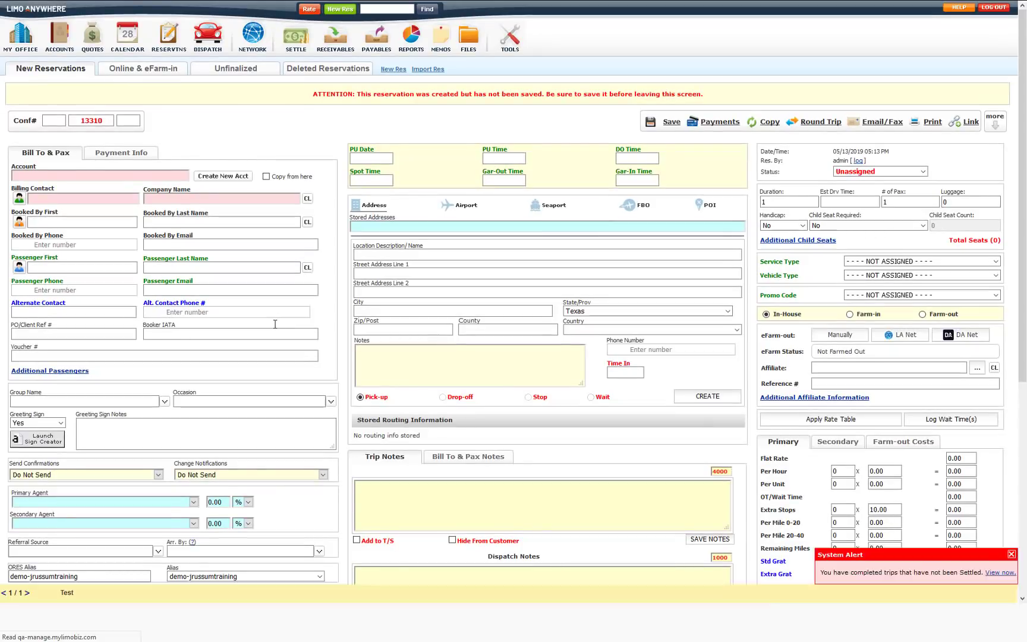
click(112, 198)
text(doug)
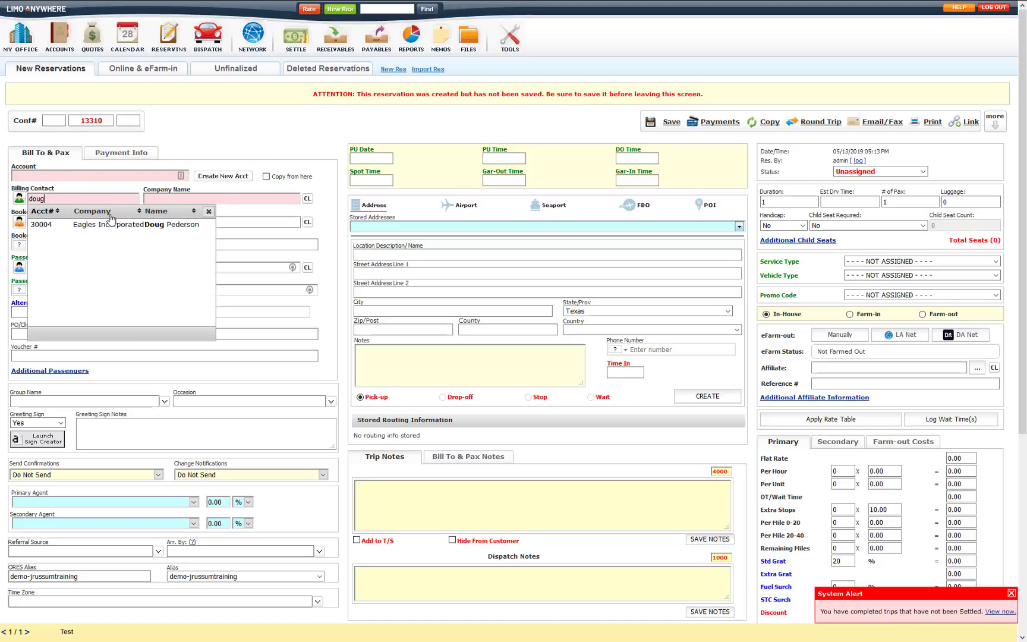
click(113, 224)
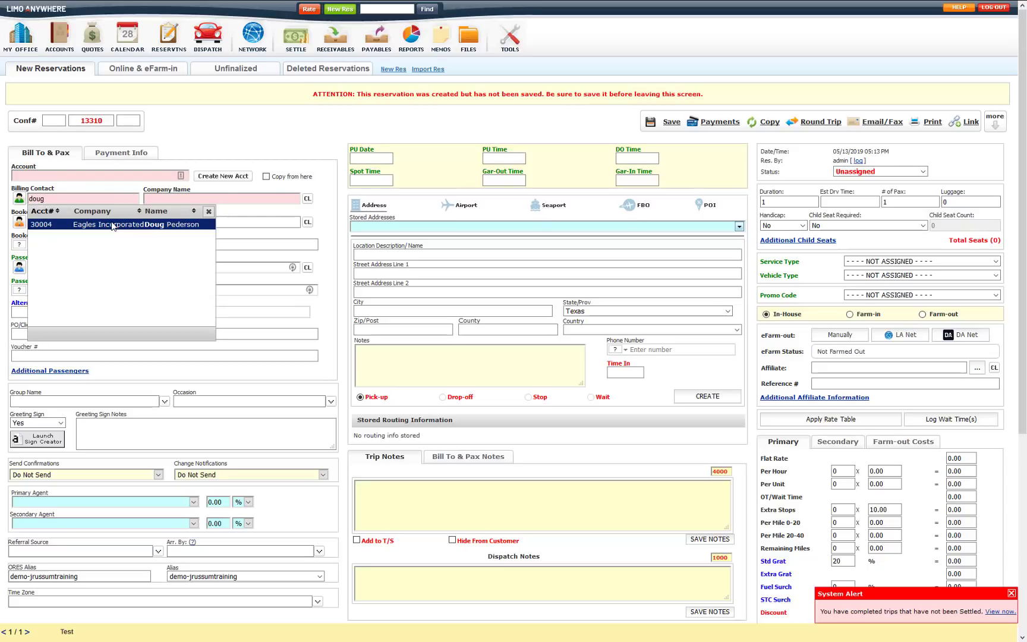
click(19, 266)
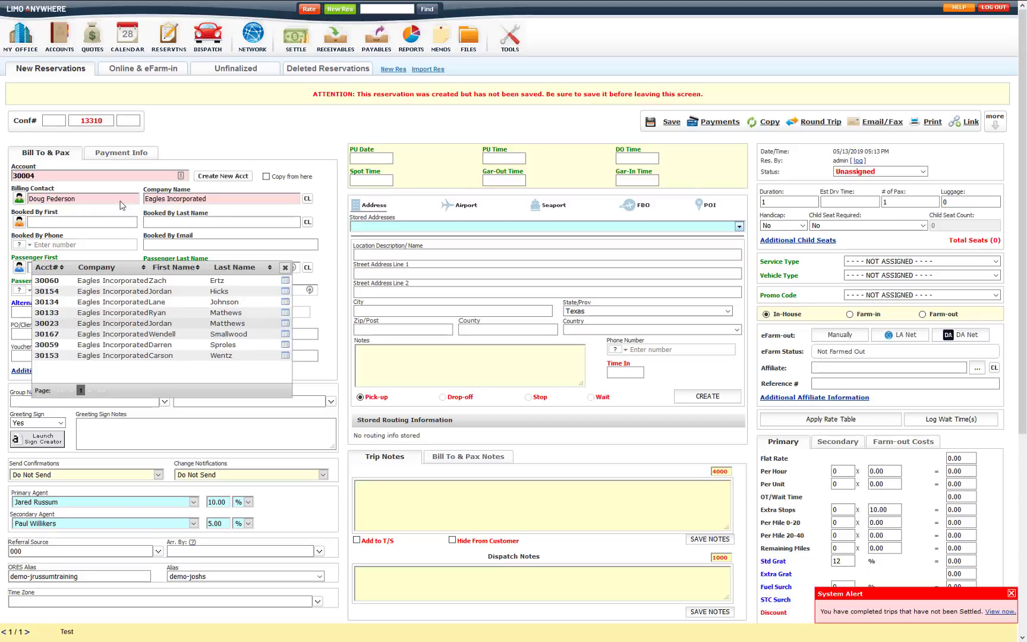
click(119, 323)
Step: Set the pickup to 05/14/2019 at 03:30 PM and make the pickup location an airport
click(374, 162)
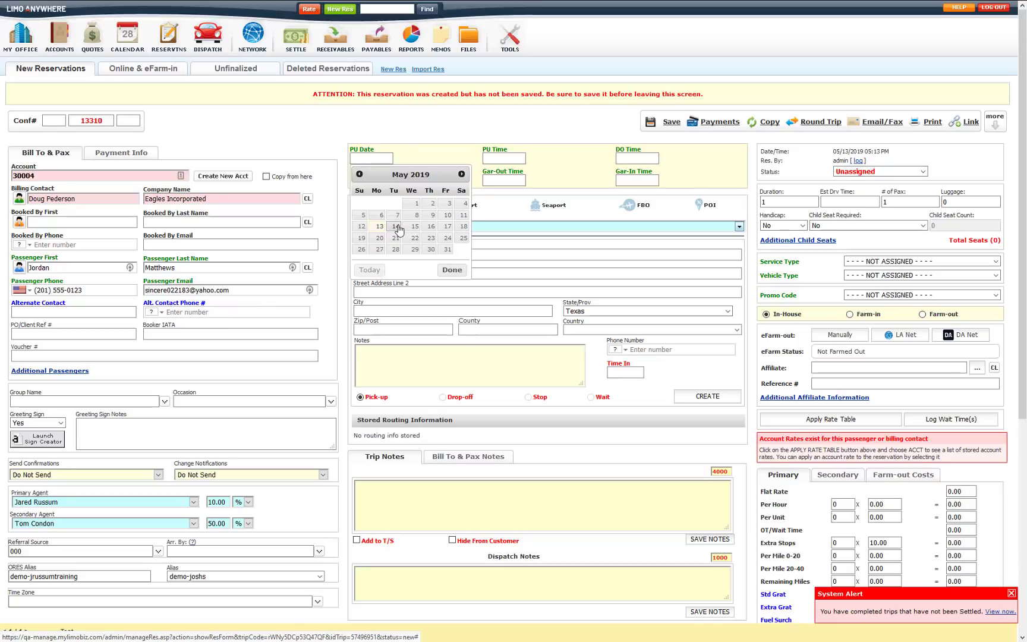
click(396, 226)
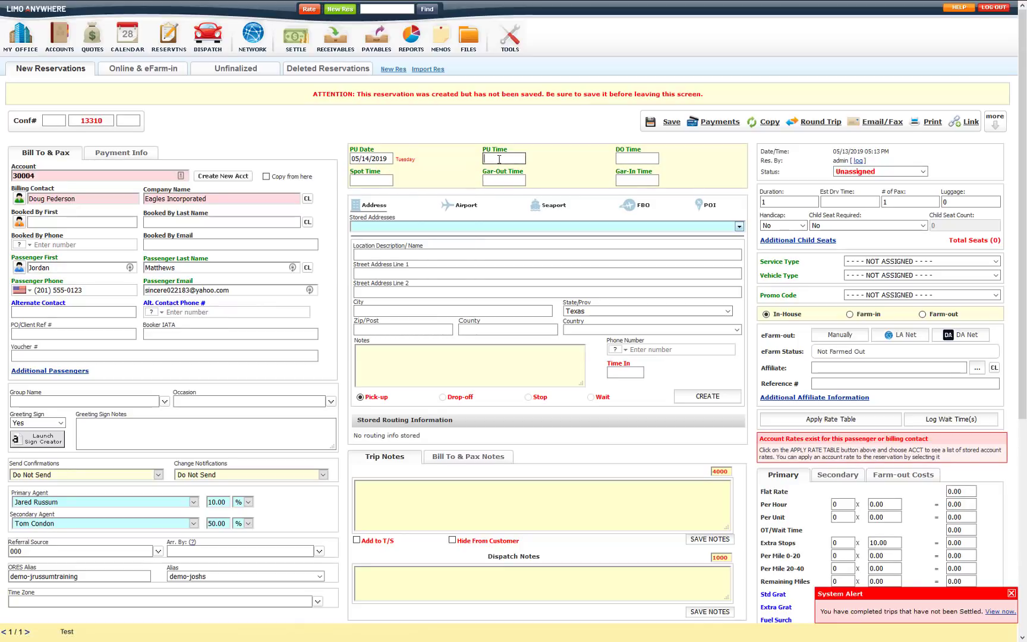
click(499, 159)
text(3:30p)
key(Tab)
click(456, 206)
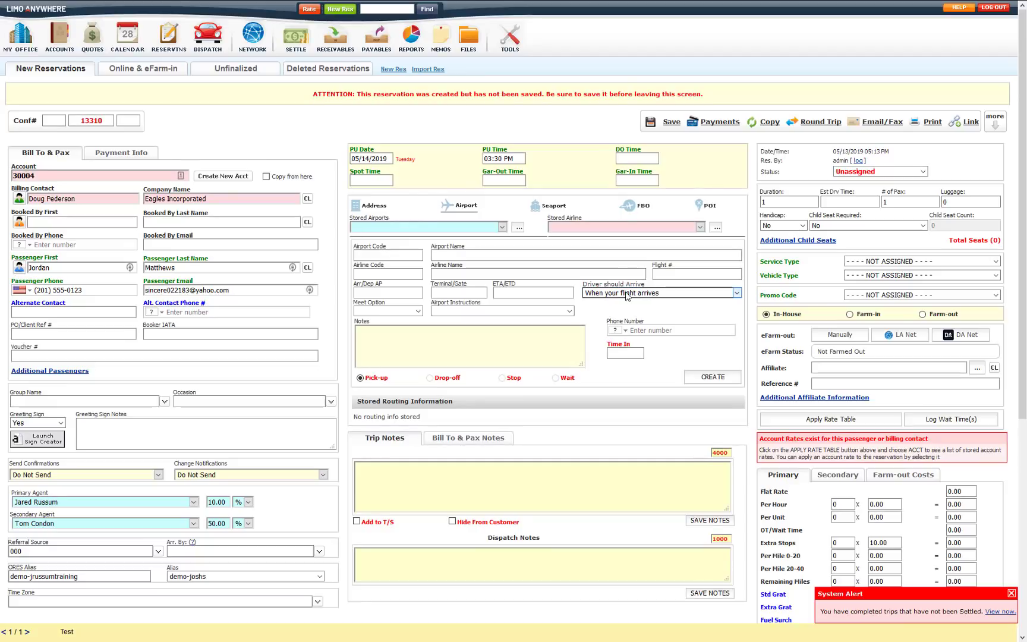
click(625, 293)
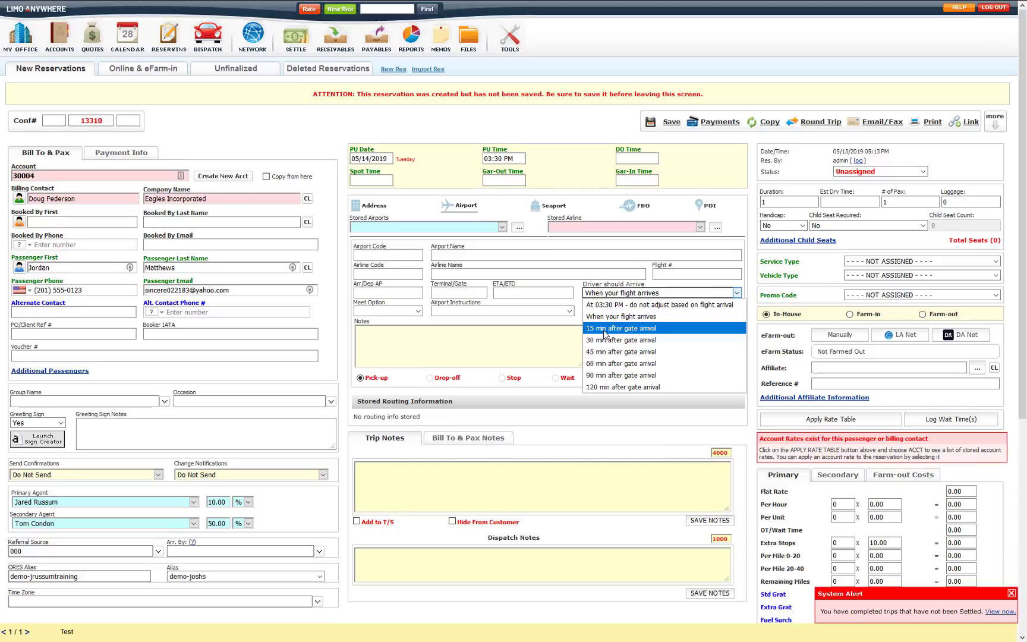
click(579, 286)
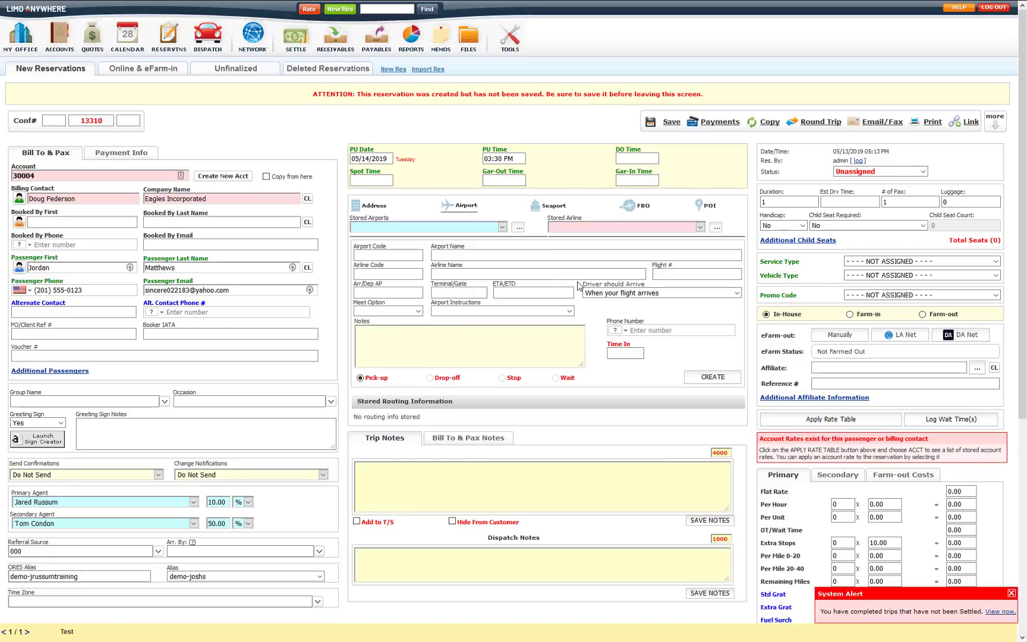
Step: Enter Dallas Love Field (DAL), Southwest (WN) flight 2215, with the driver arriving when the flight arrives
click(405, 255)
text(dal)
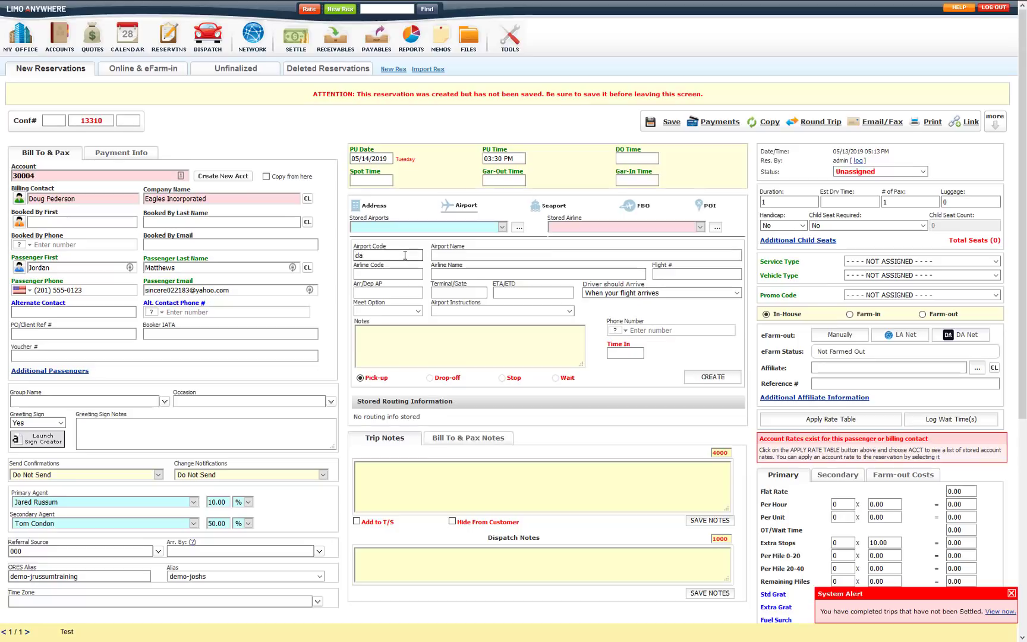
click(409, 284)
click(401, 274)
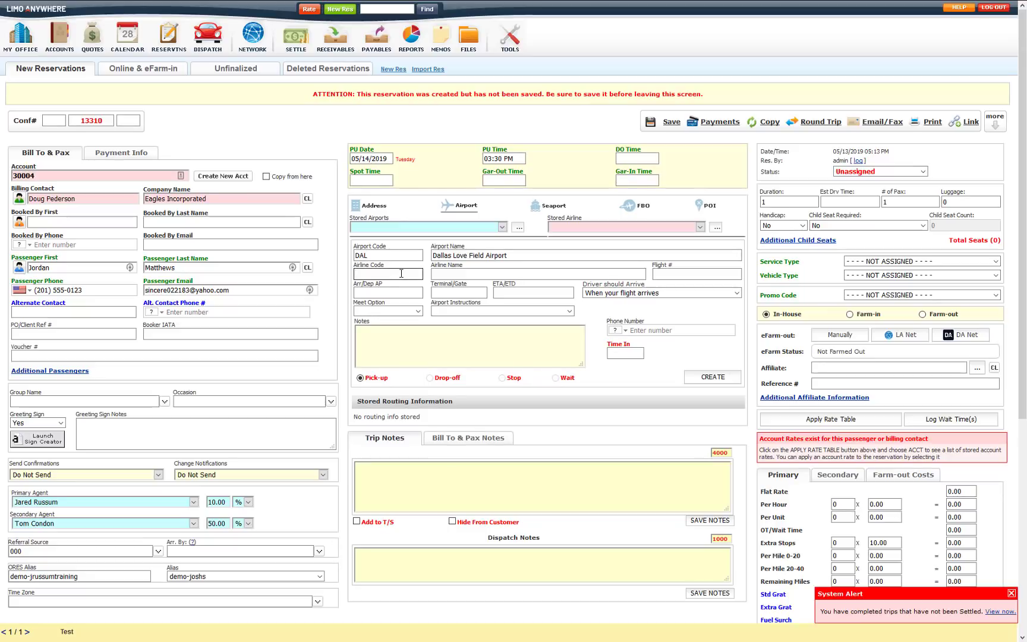
text(wn)
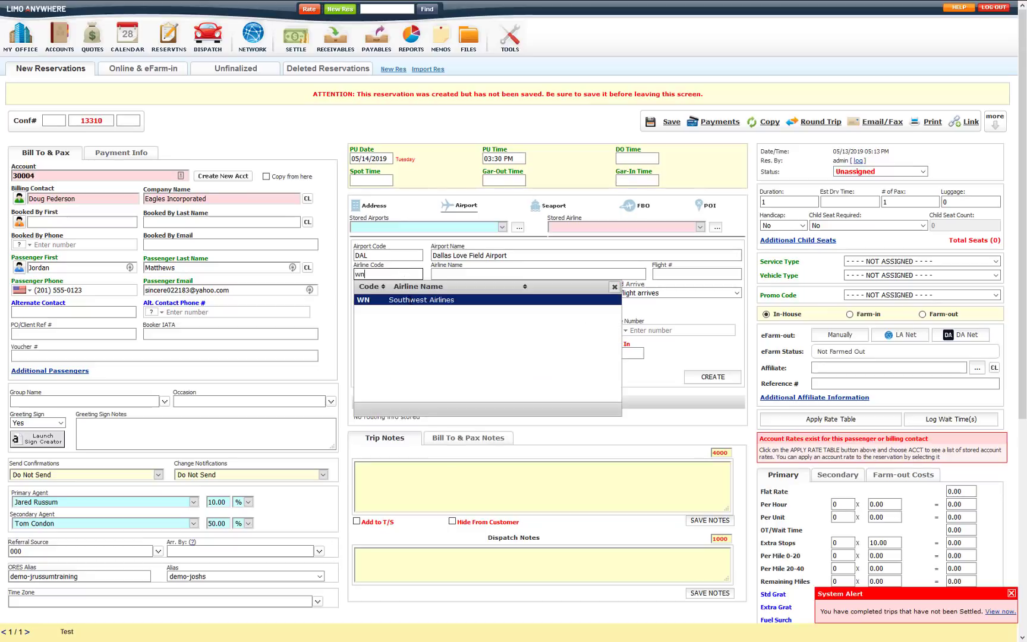
key(Return)
click(657, 276)
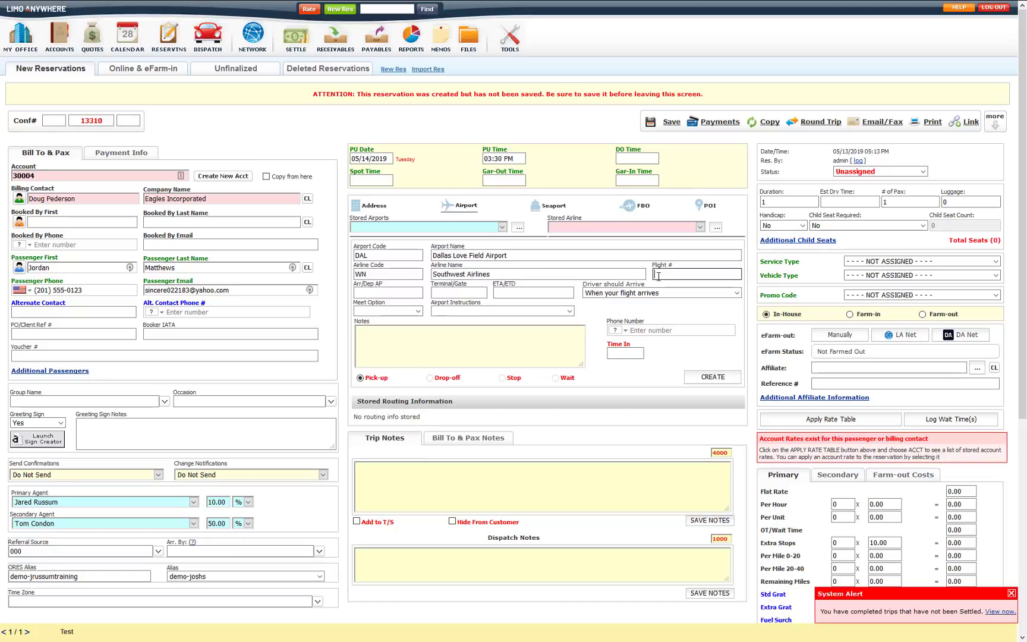
text(2215)
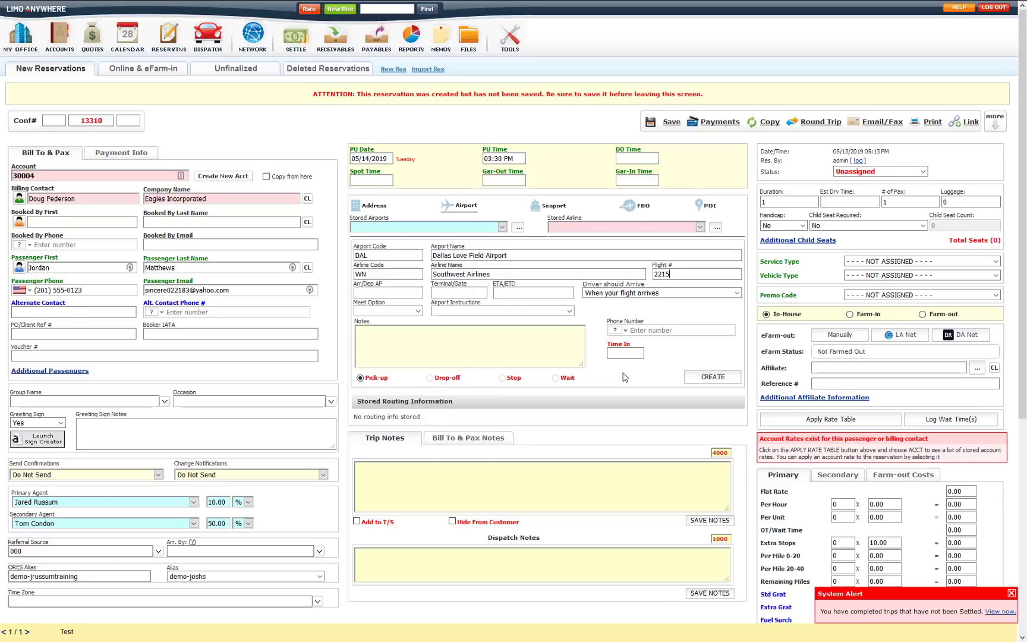
click(617, 295)
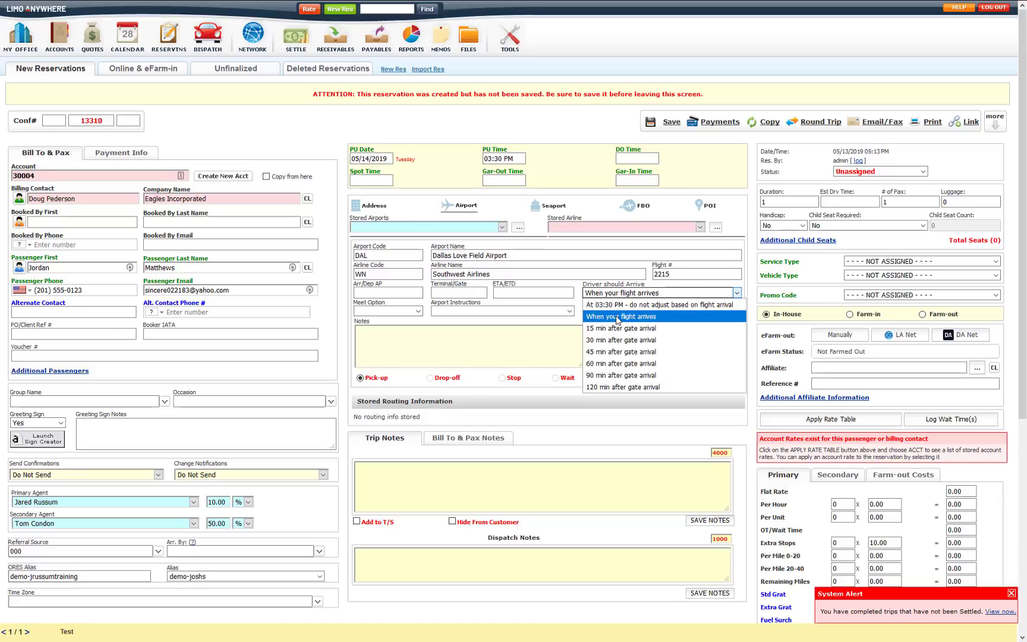
click(618, 317)
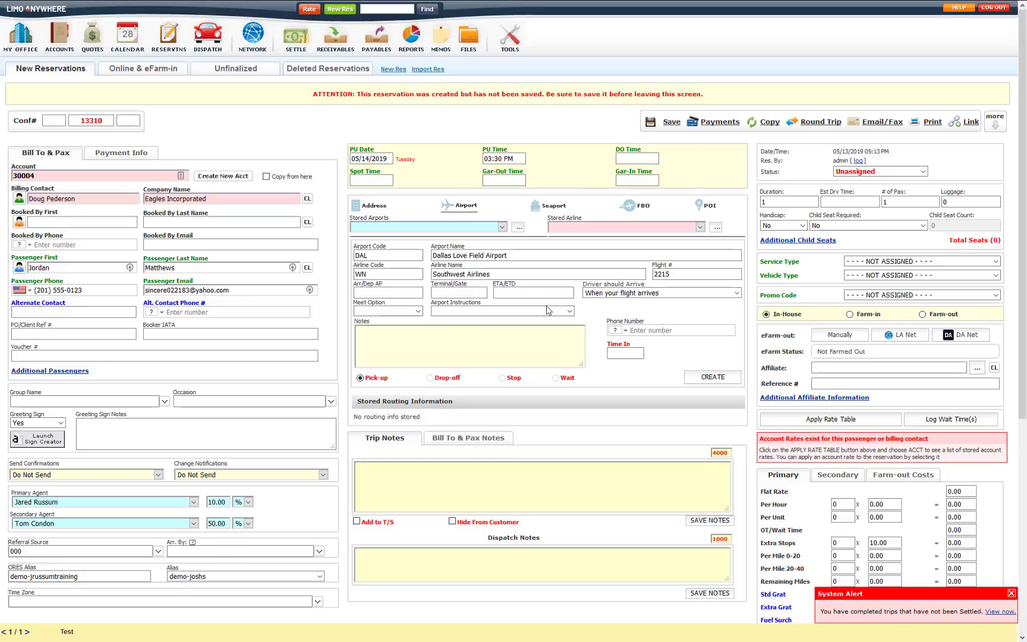
Step: Store the DAL Southwest flight 2215 pickup in the routing with CREATE
click(698, 376)
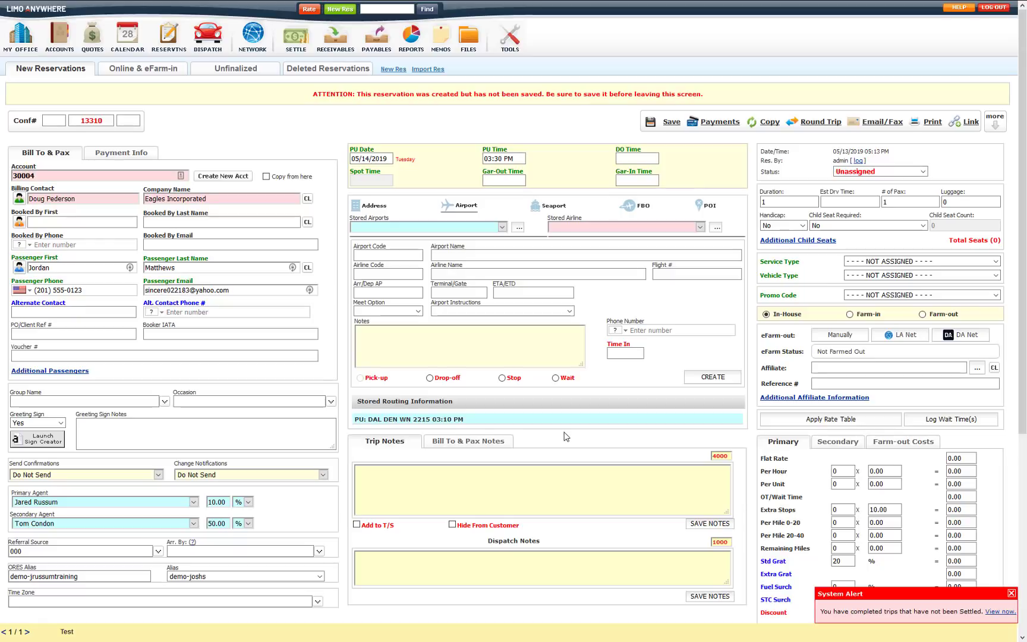
Step: Reopen the stored pickup, keep driver arrival at 15 min after gate arrival, and clear the form
mouse_move(729, 419)
click(731, 420)
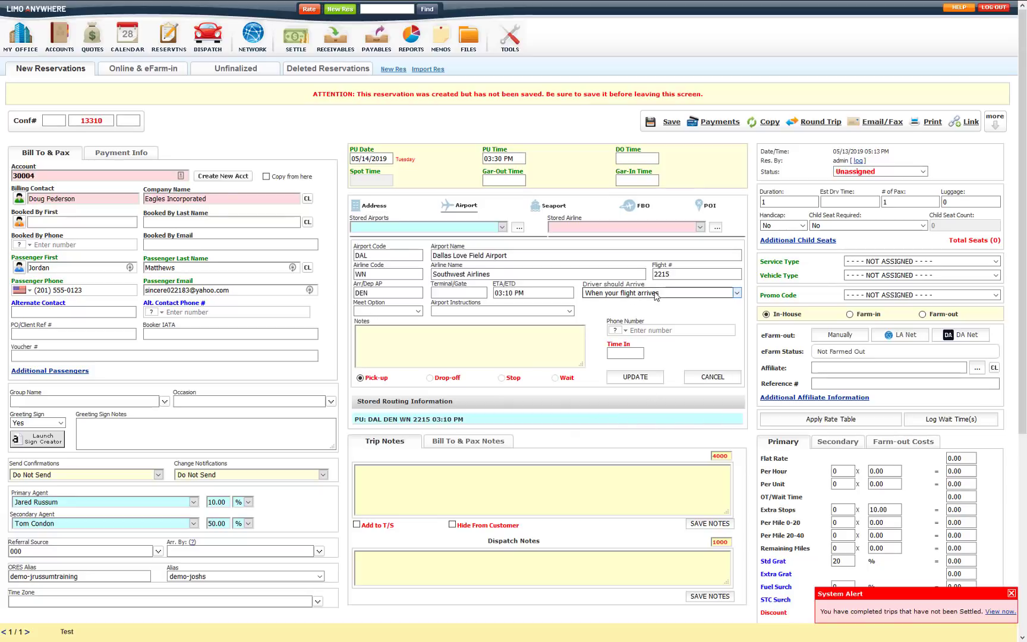
click(650, 294)
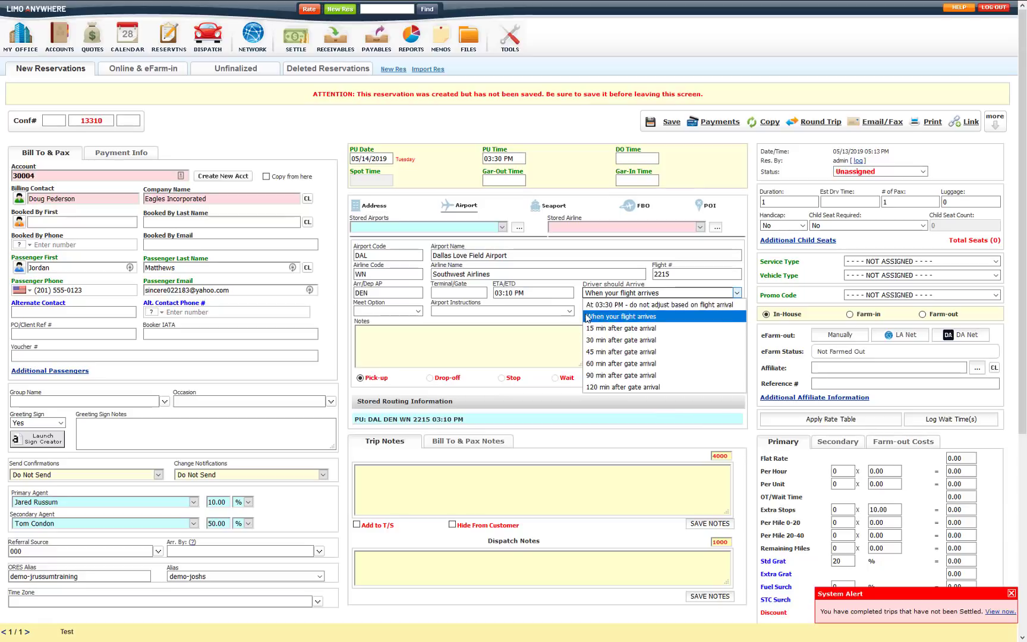
click(600, 328)
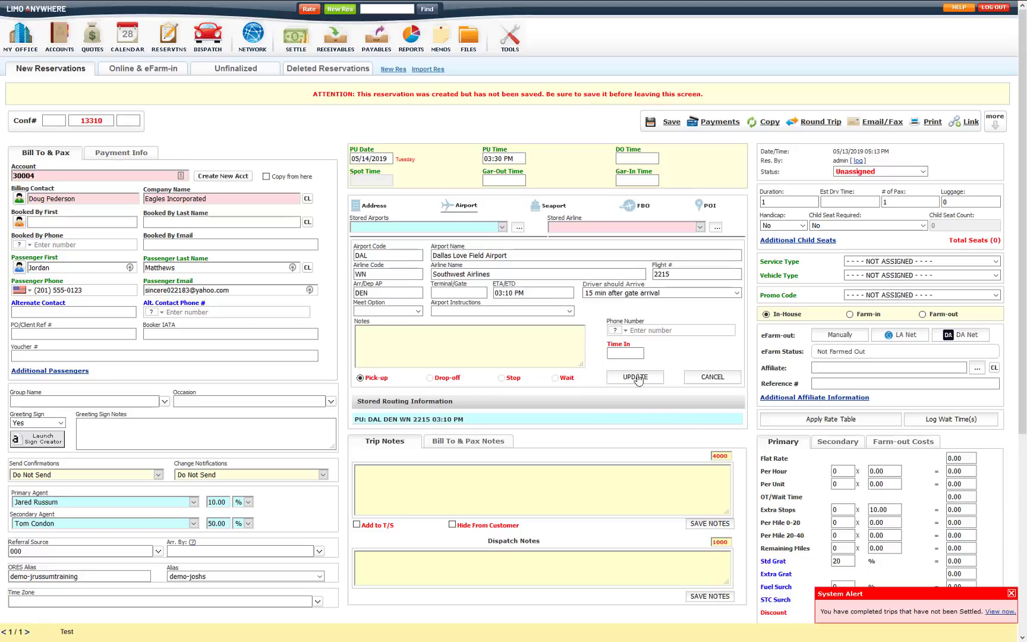
click(651, 294)
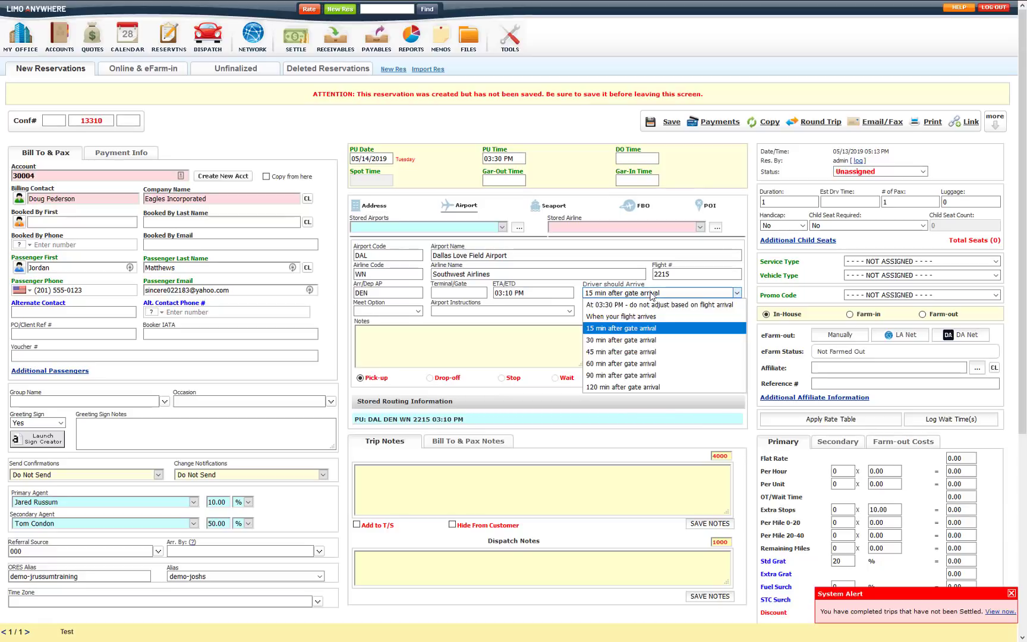
click(582, 314)
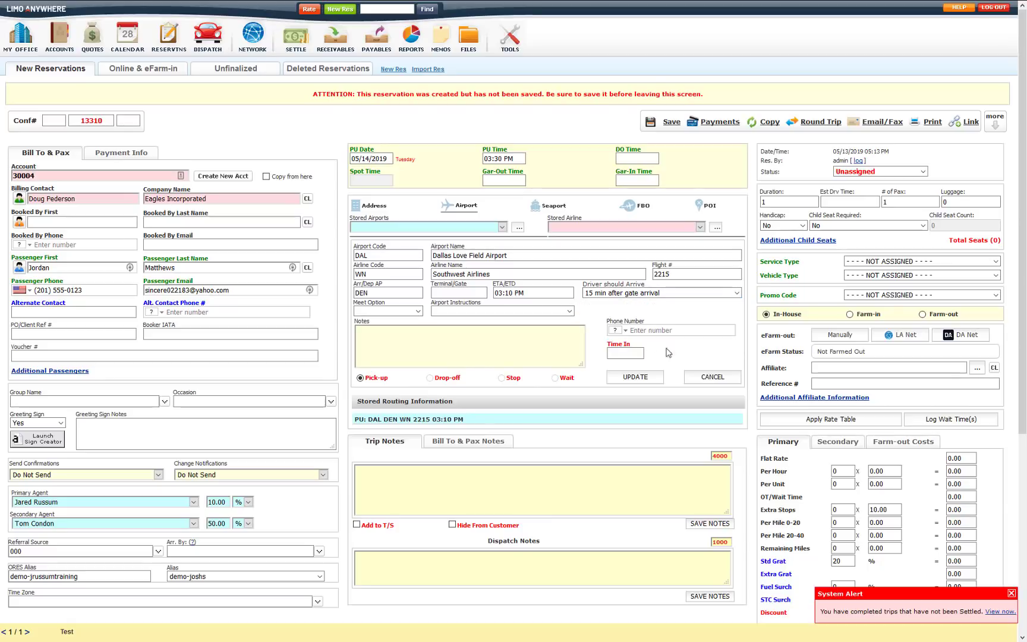
click(704, 378)
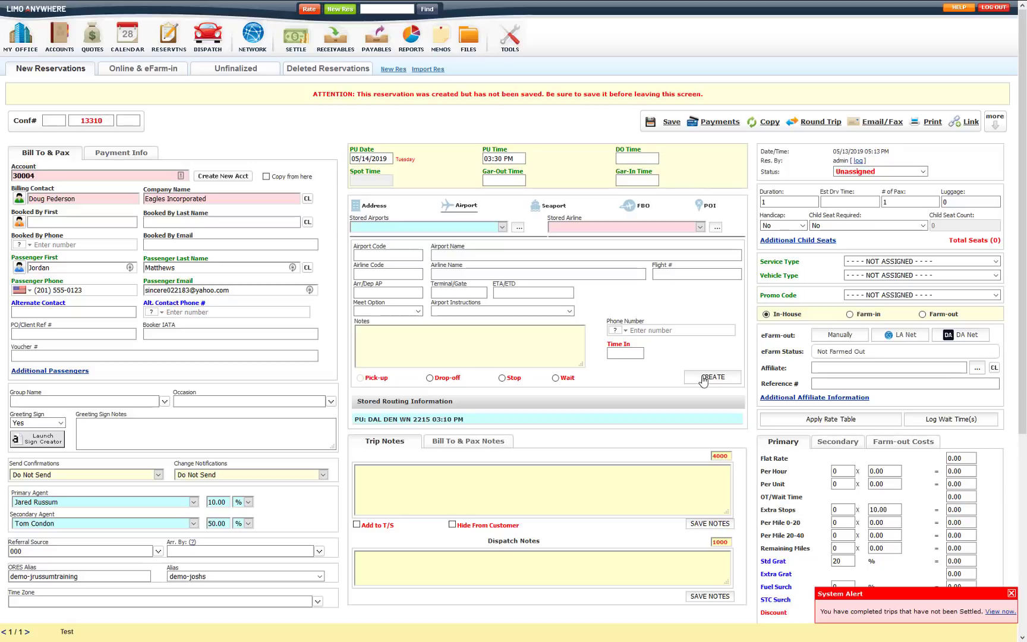
Step: Add DAL Southwest (WN) flight 41 as a wait stop, choosing the Seattle-to-Dallas leg
click(398, 253)
text(dal)
click(380, 287)
click(388, 274)
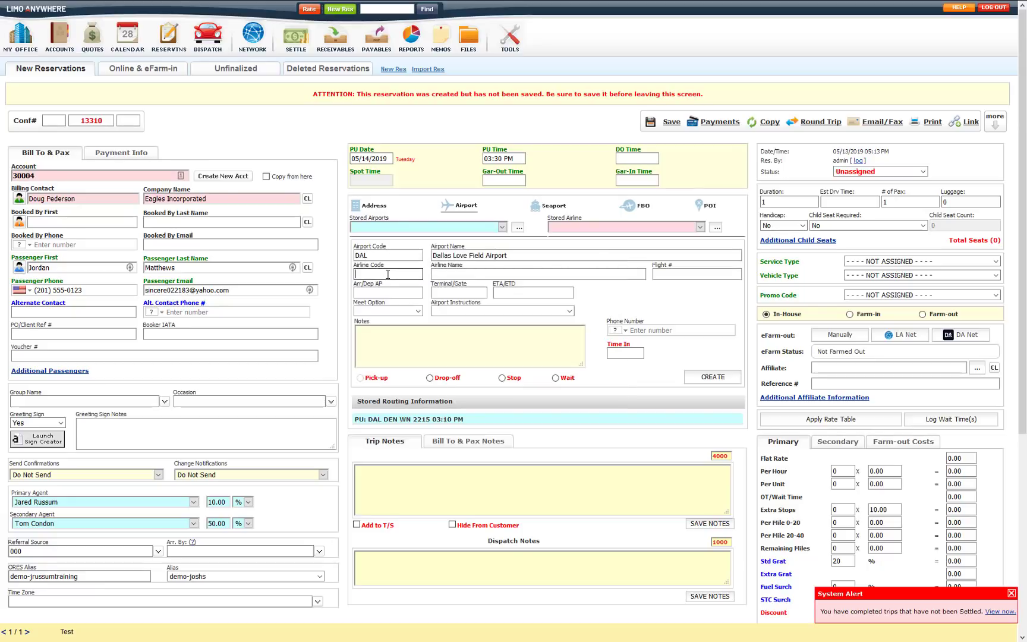
text(wn)
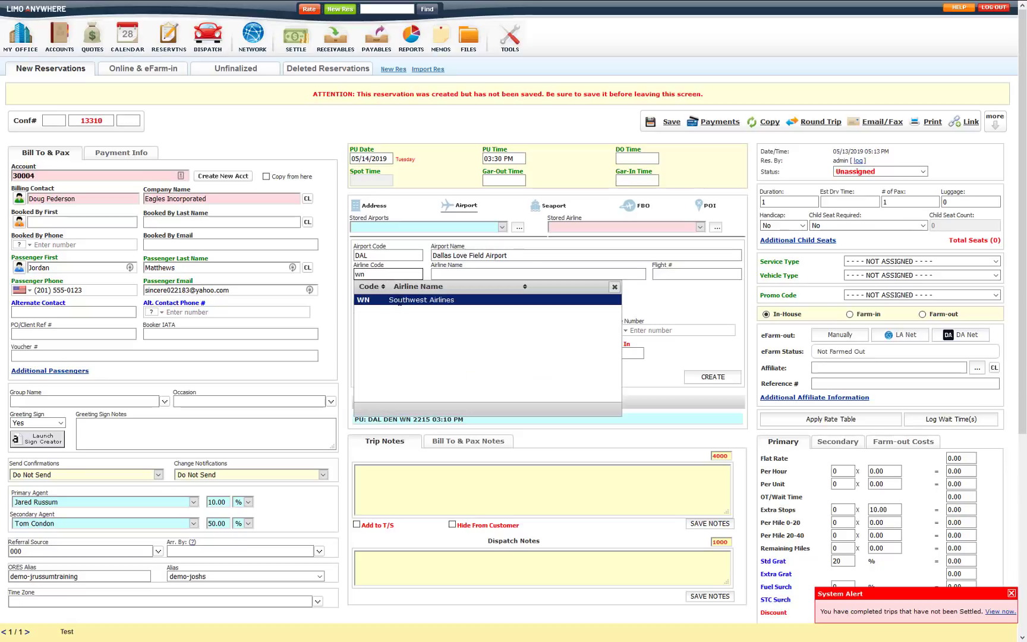
click(399, 301)
click(664, 273)
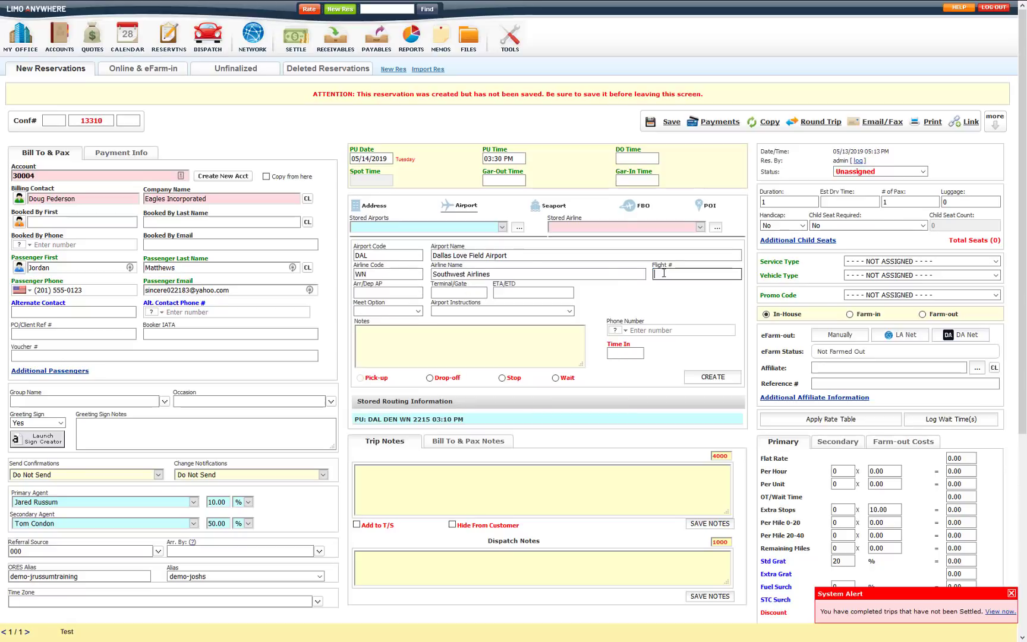
text(41)
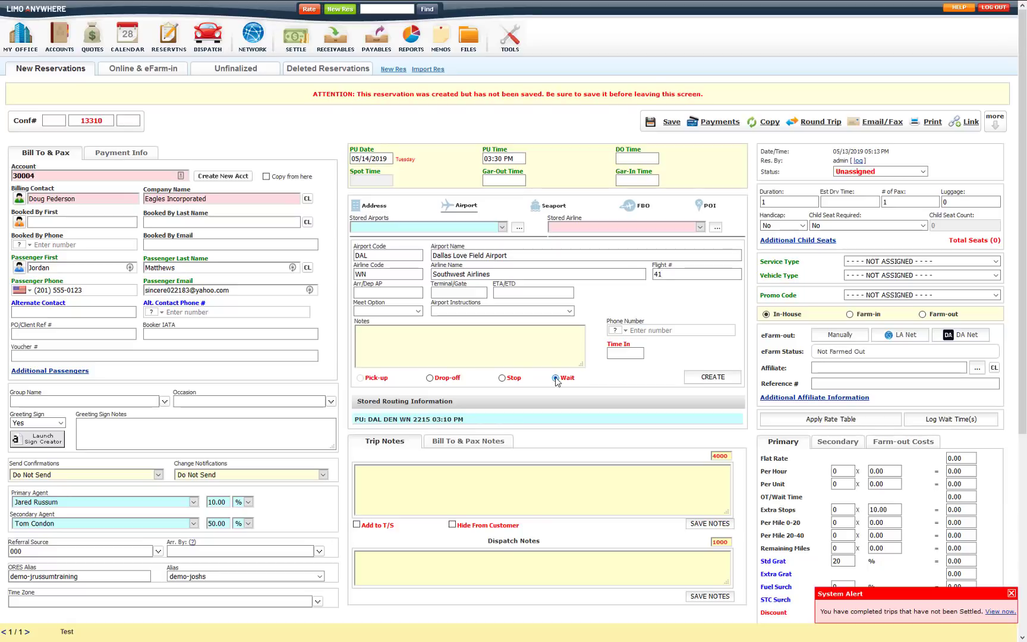
click(555, 379)
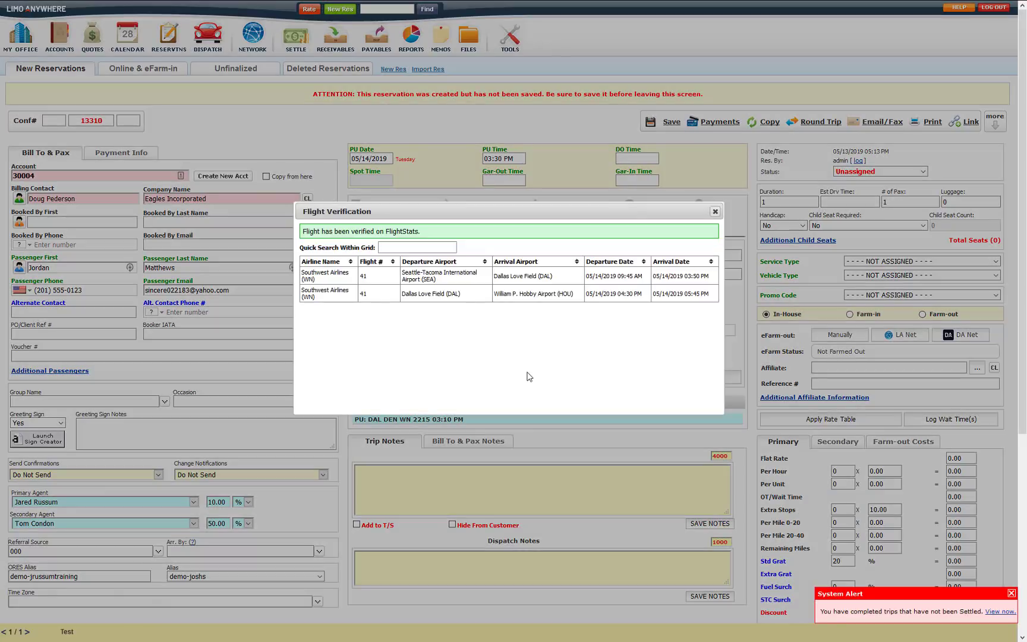
click(525, 274)
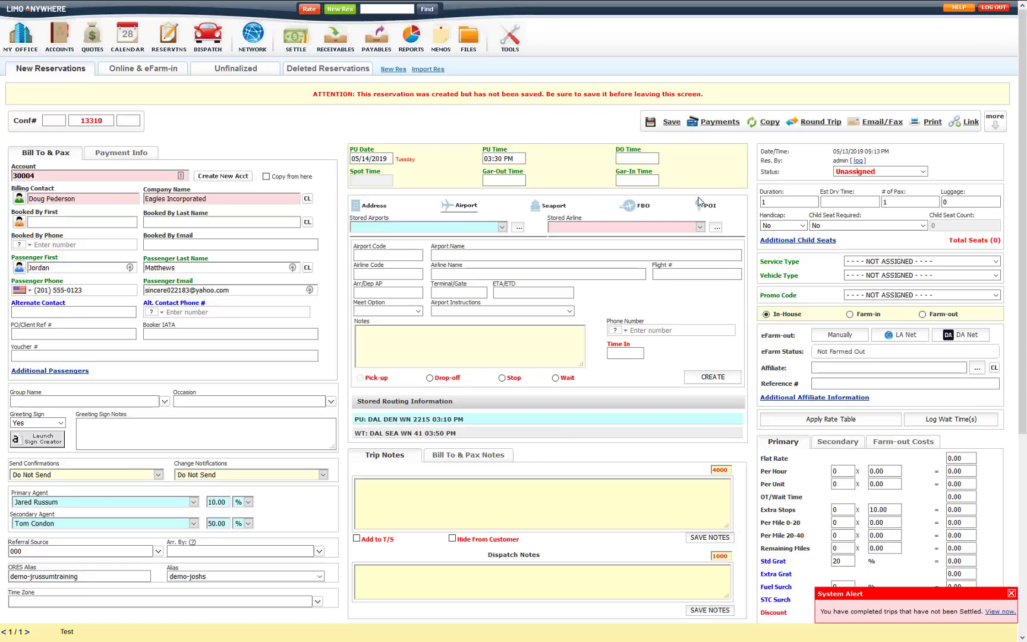
Step: Add the stored Dallas, TX street address as the drop-off stop
click(374, 207)
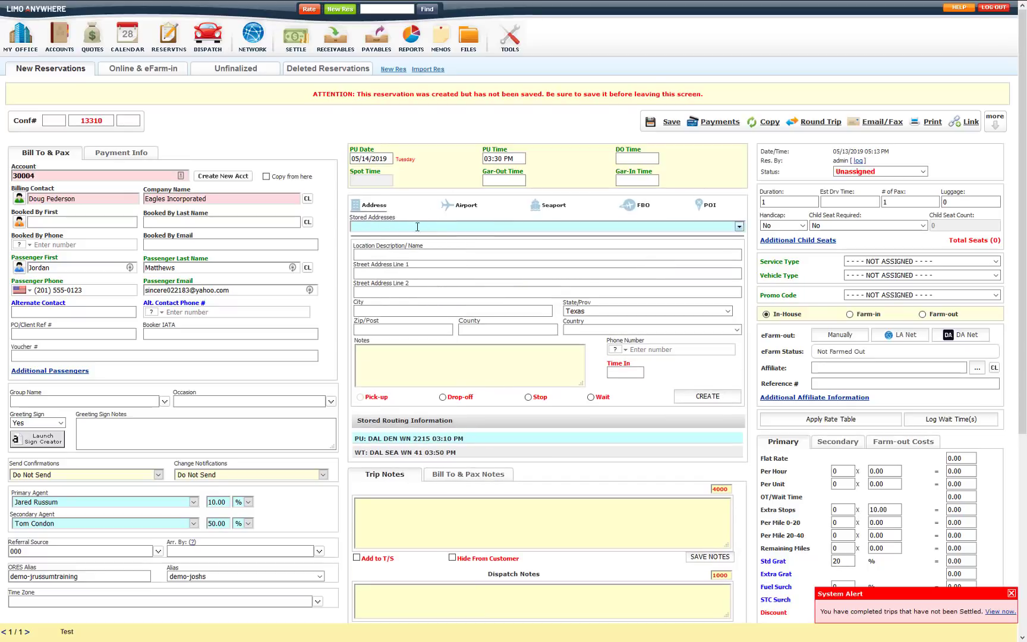
click(417, 227)
scroll(430, 267, down, 5)
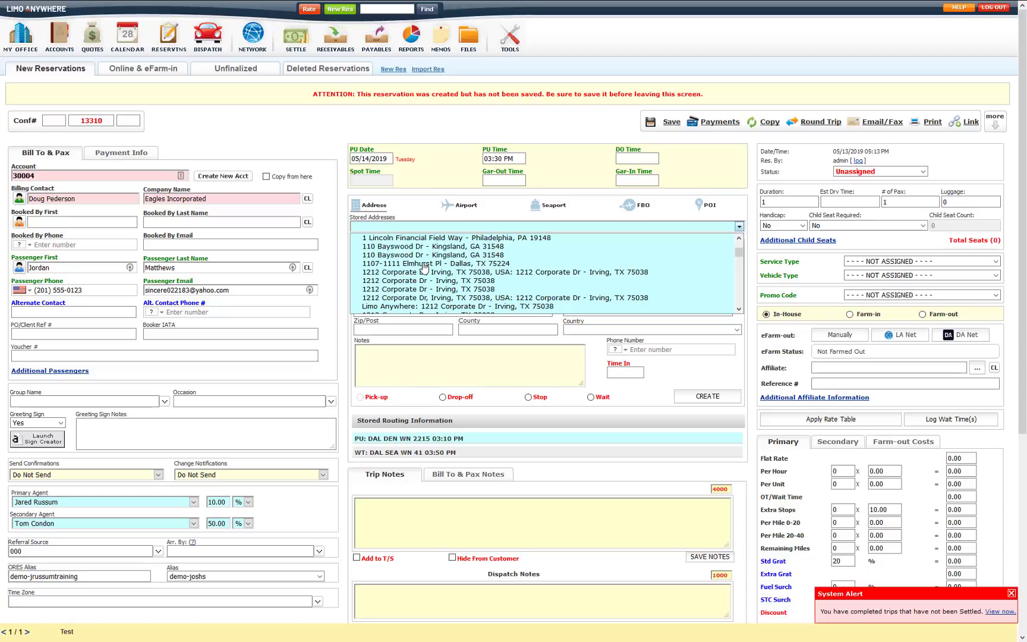
click(424, 263)
click(442, 396)
Step: Save reservation 13310
click(525, 278)
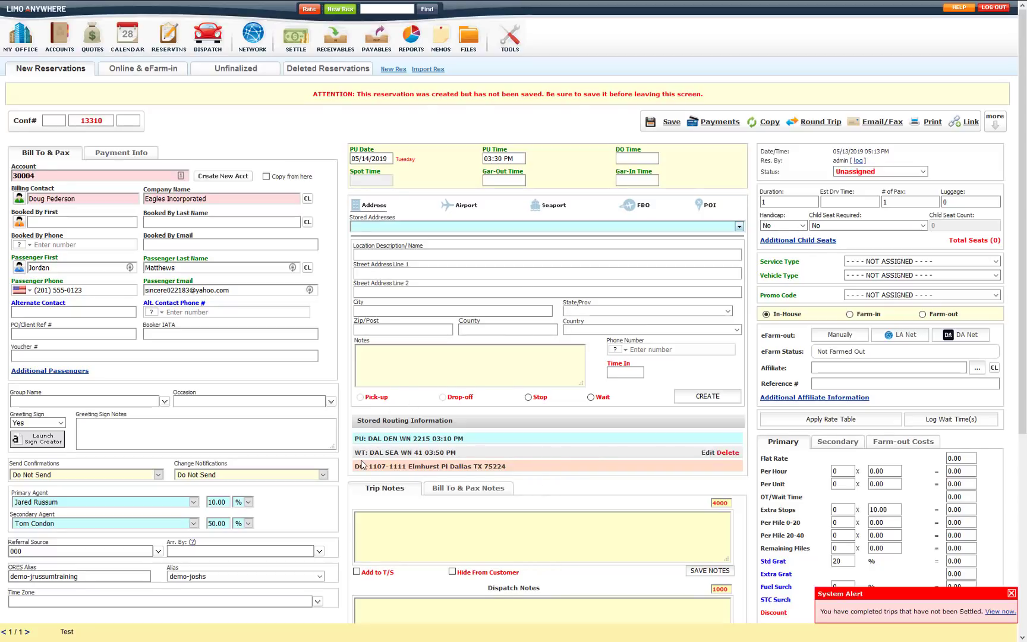
mouse_move(367, 469)
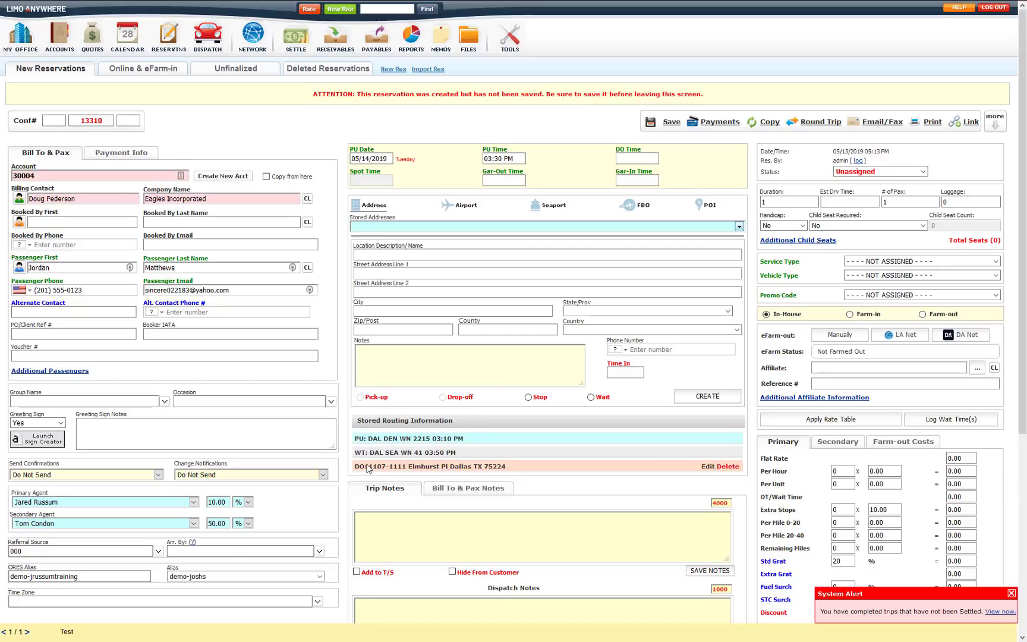
click(668, 122)
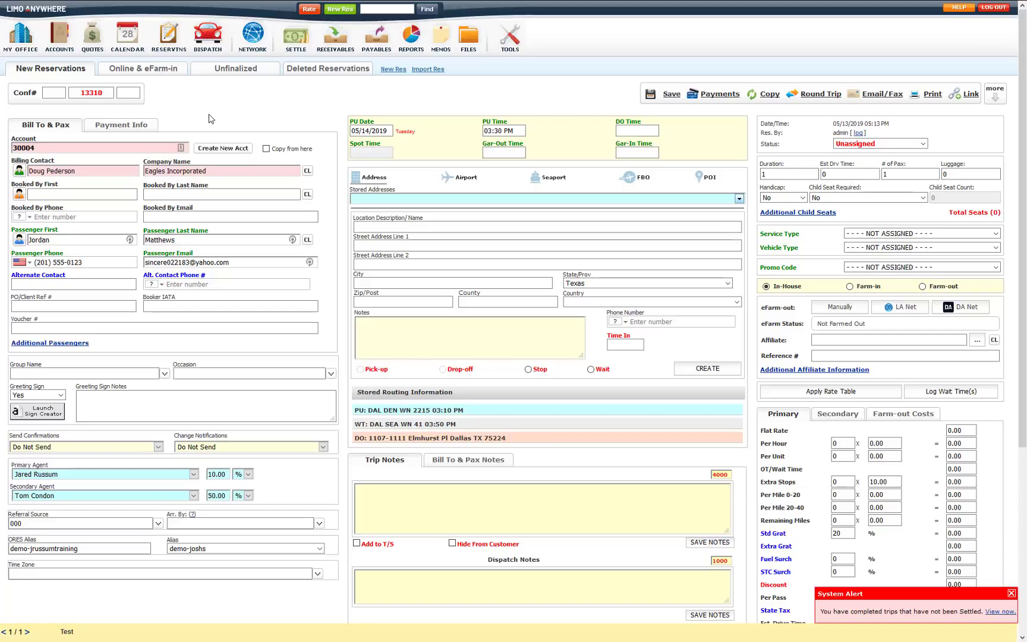
Step: Open the dispatch grid and check the flight details of the 05/14/2019 trip
click(127, 3)
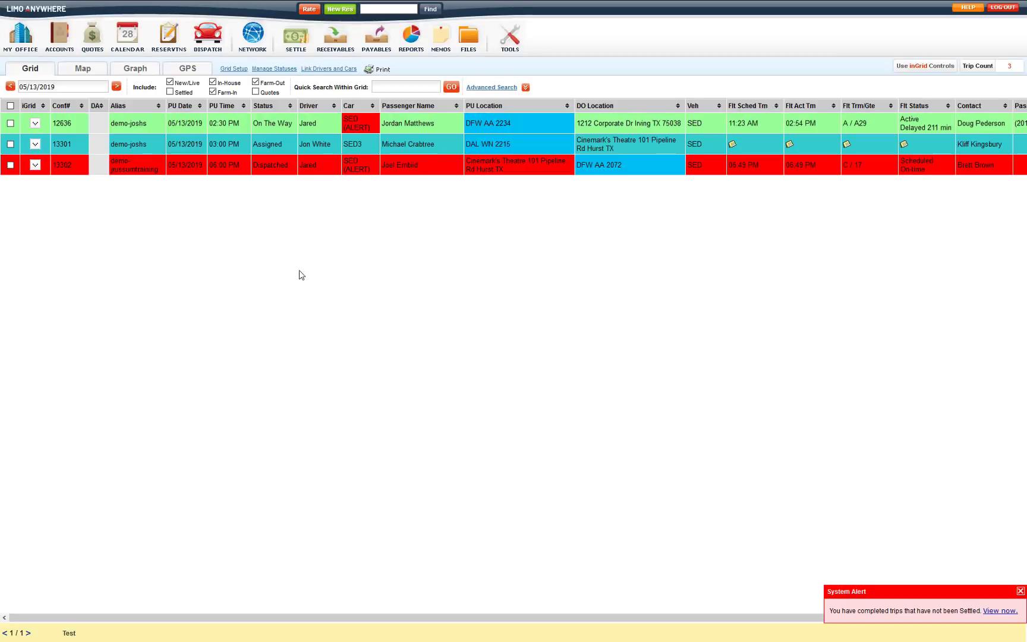
click(116, 87)
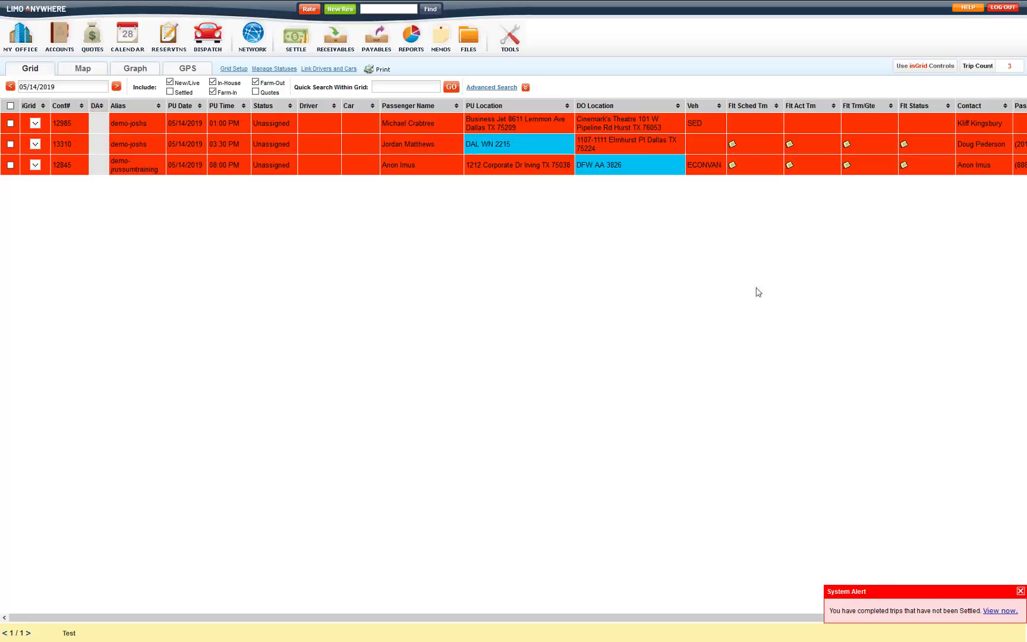
mouse_move(733, 146)
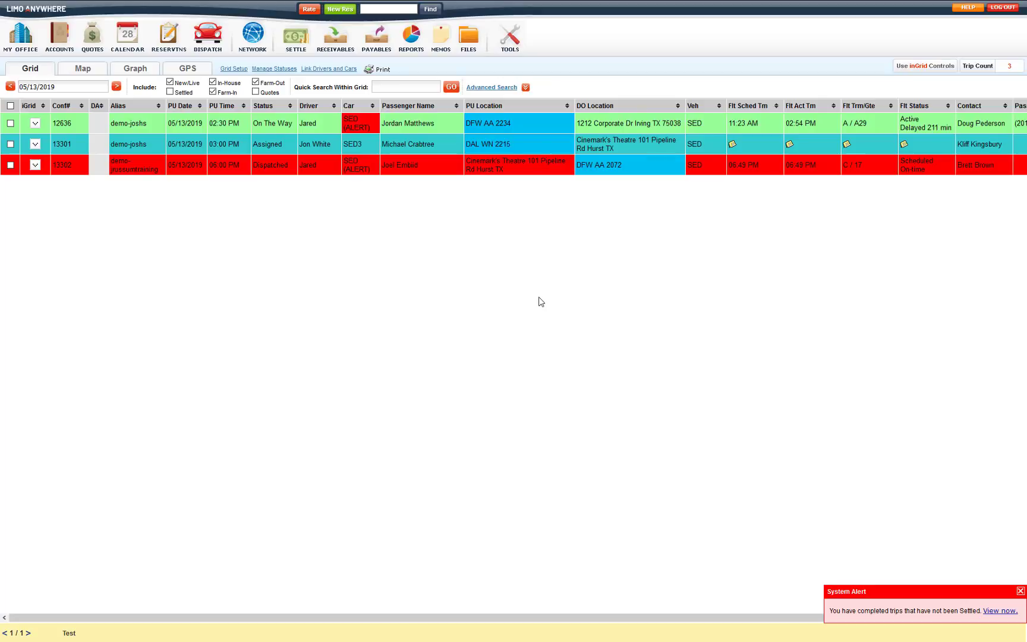
click(233, 69)
scroll(445, 283, down, 2)
scroll(445, 282, down, 15)
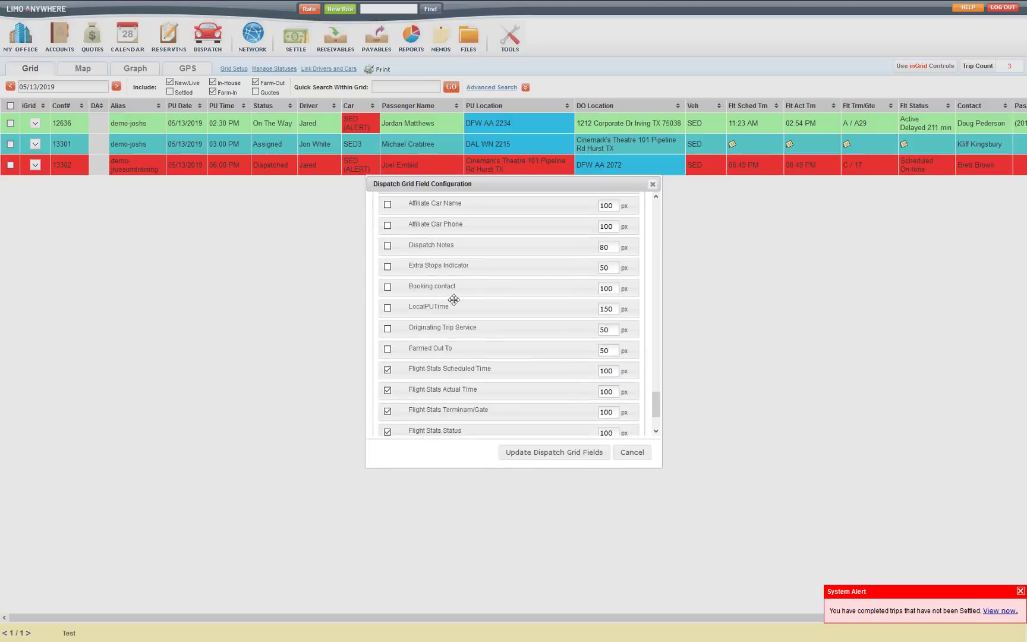
scroll(454, 303, down, 1)
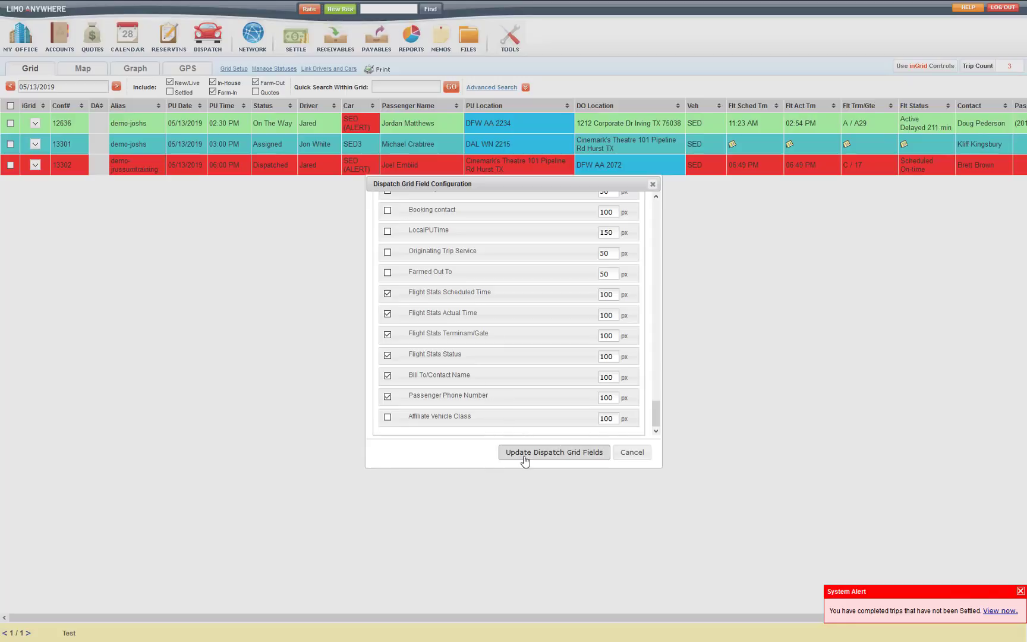
click(651, 186)
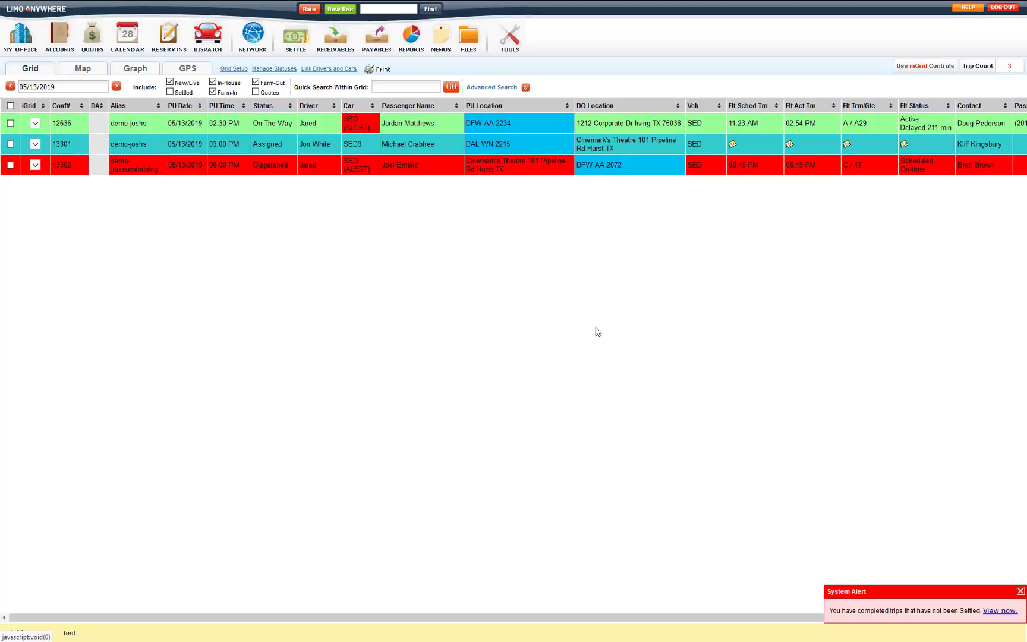
Step: From trip 13301's actions menu, choose Flight Tracker > Flight Aware
right_click(284, 124)
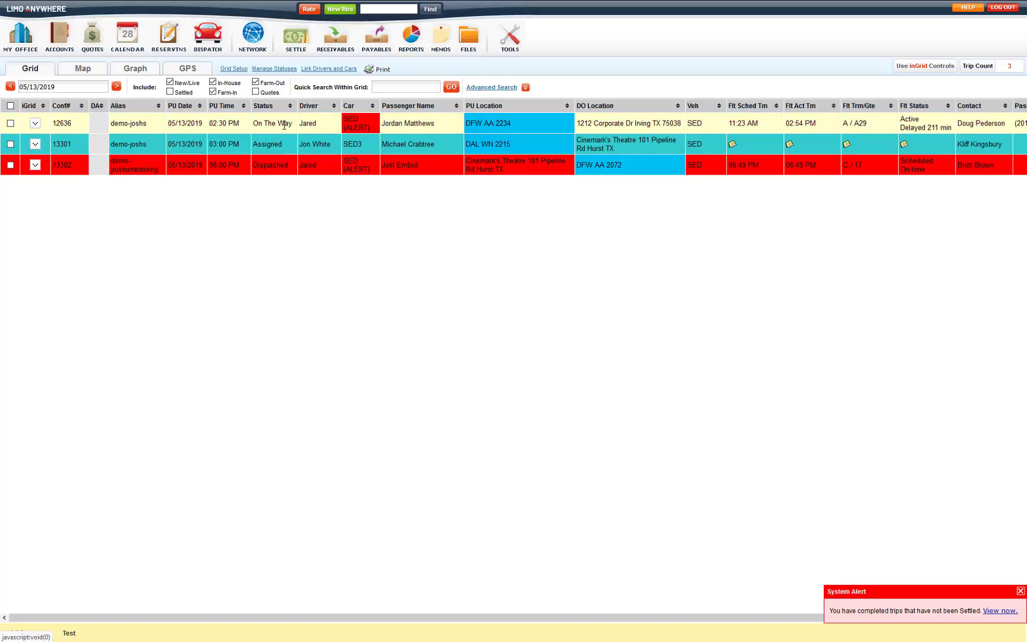
mouse_move(312, 293)
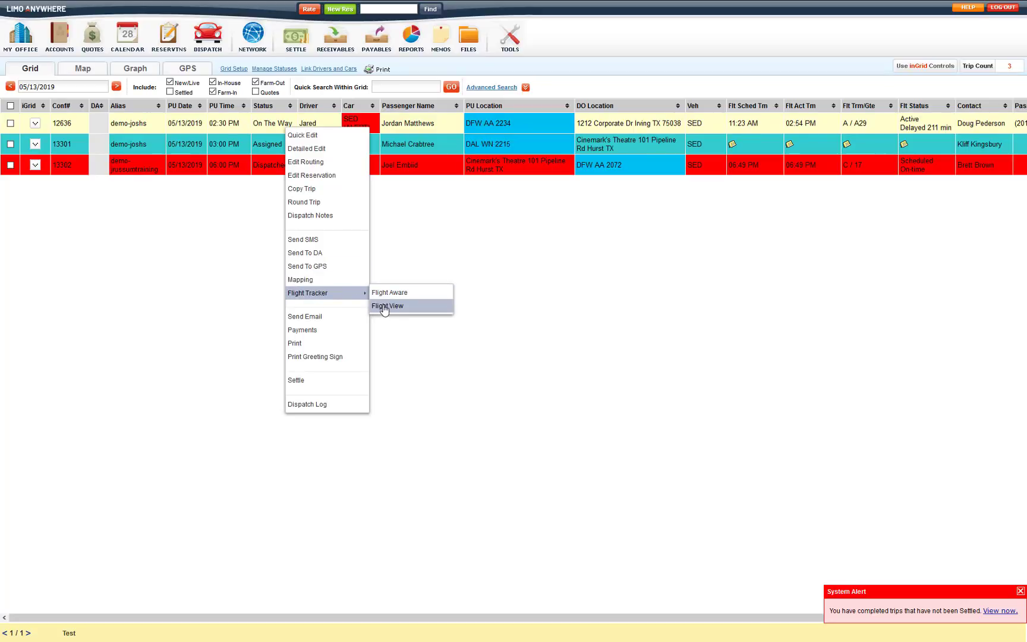
click(248, 272)
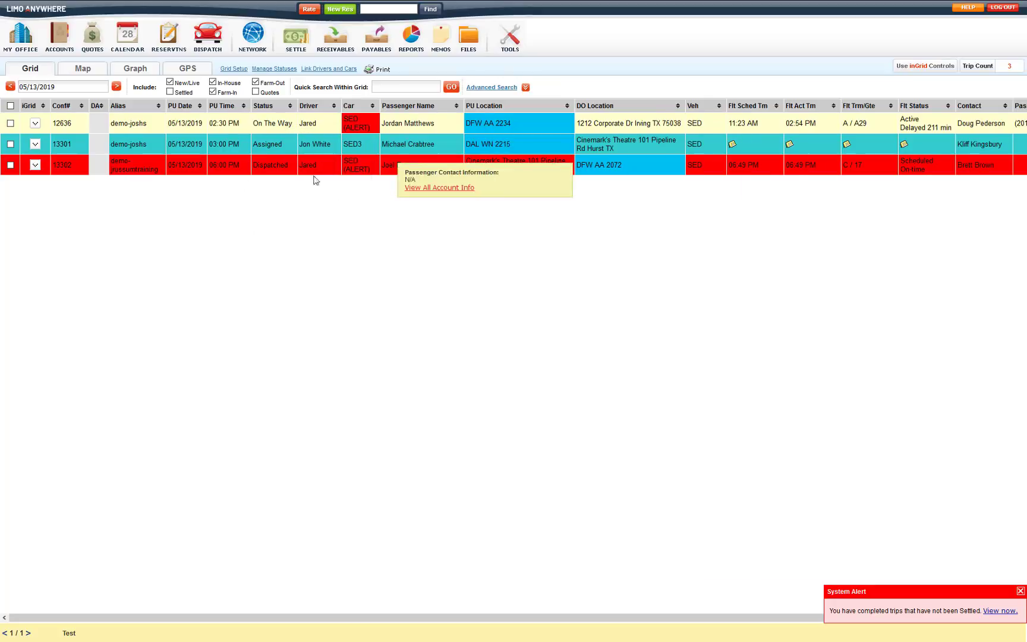
right_click(279, 143)
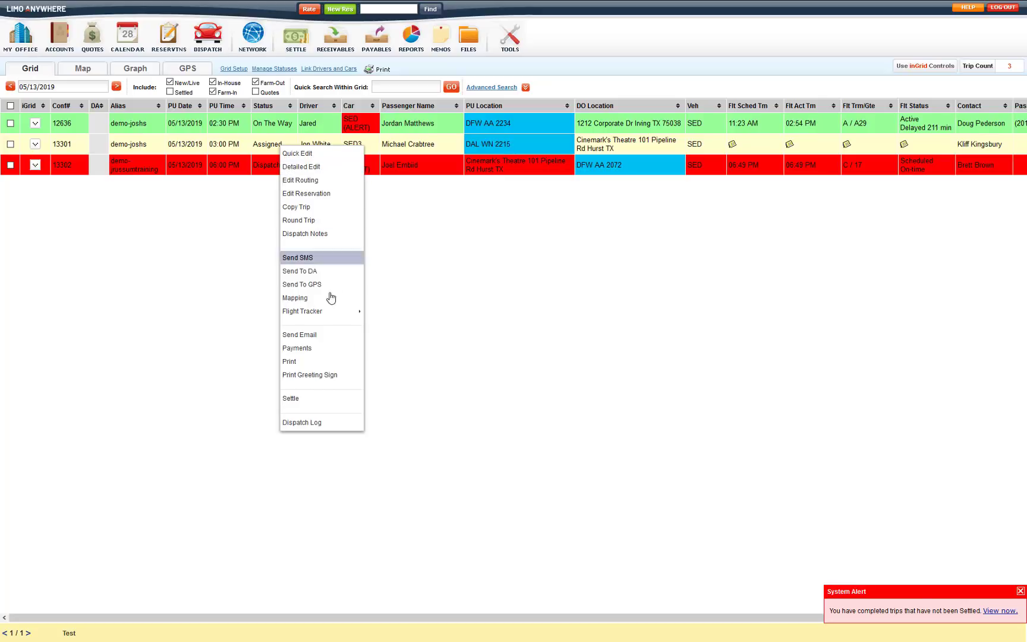
mouse_move(324, 311)
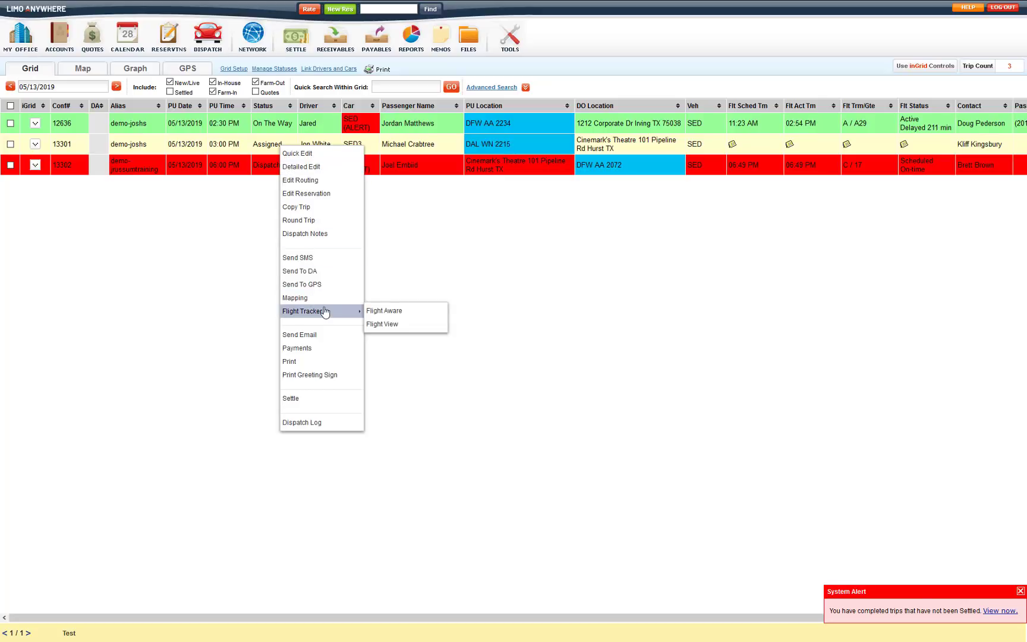
click(383, 311)
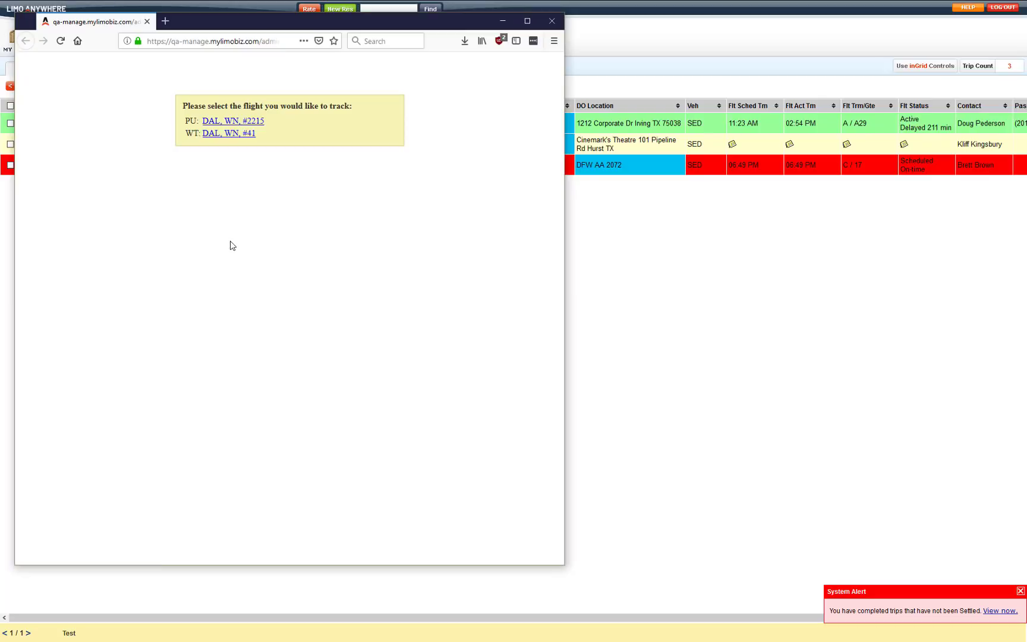
Step: Track the pickup flight DAL WN #2215 on FlightAware
click(231, 132)
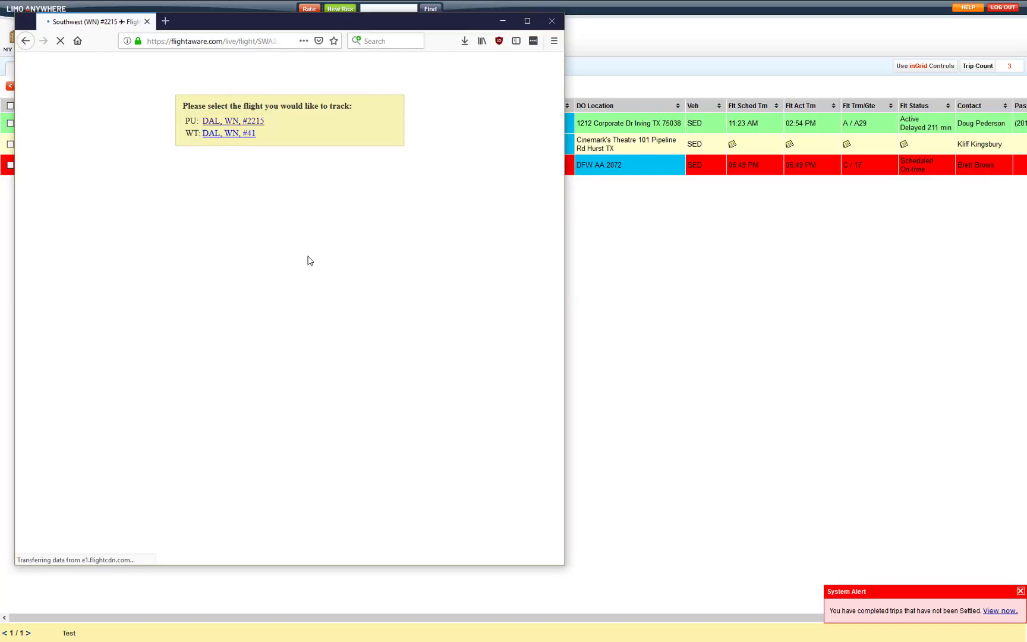